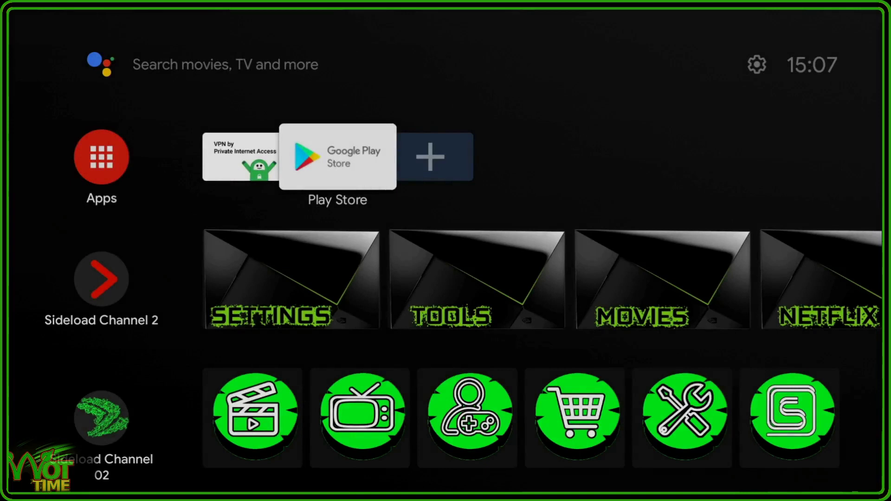
Step: Open the Google Play Store and search its apps for "do"
key(Return)
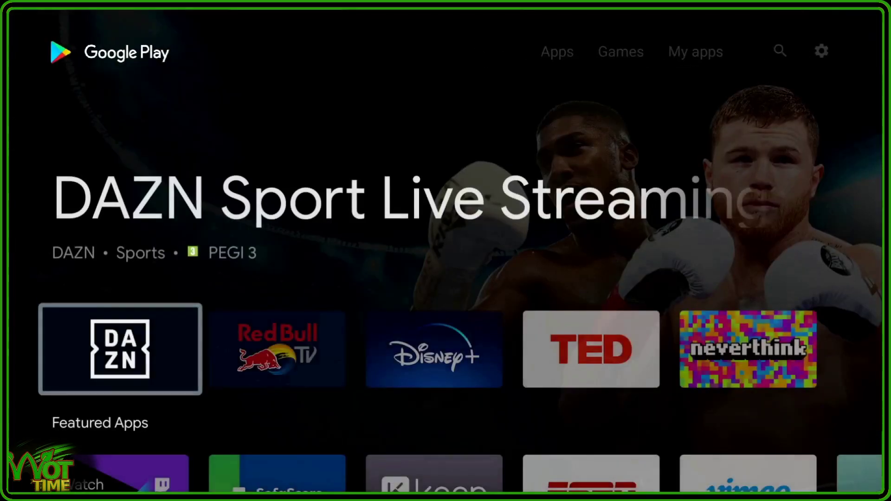
key(Up)
key(Right)
key(Right)
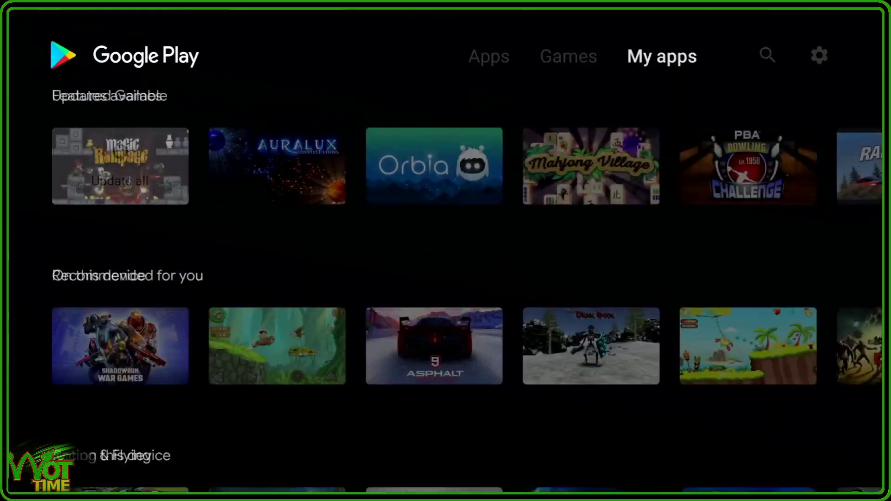
key(Down)
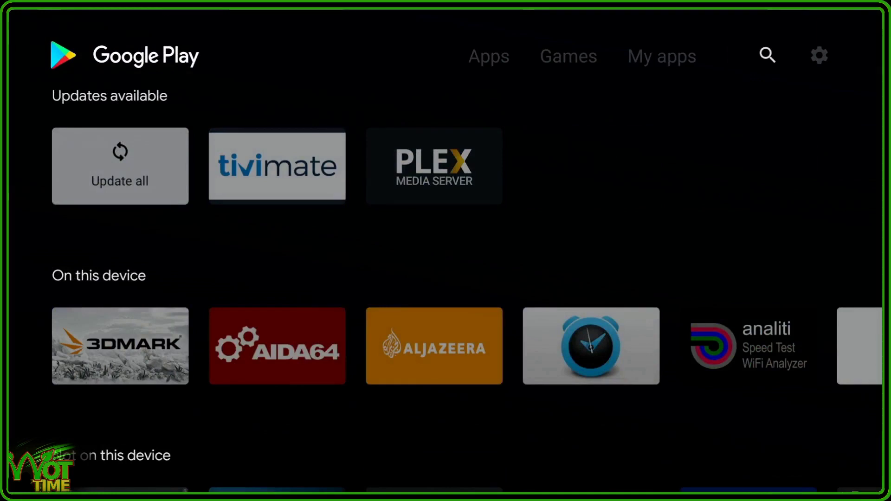
key(XF86Search)
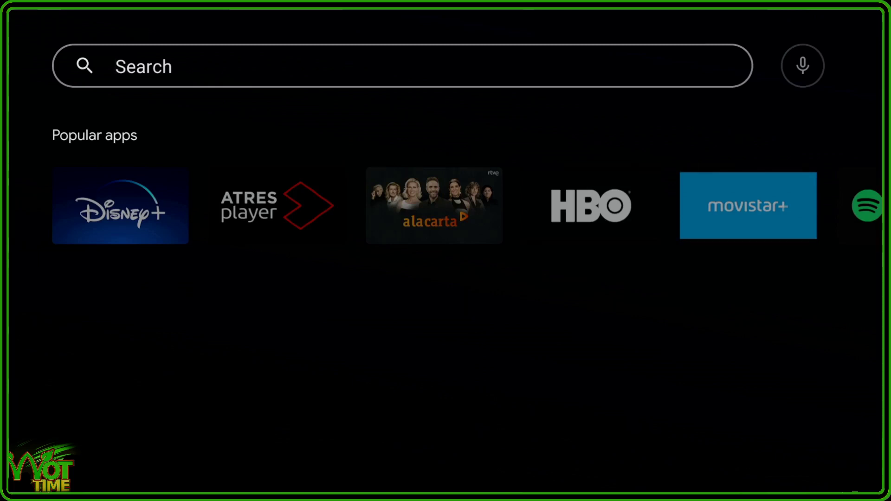
text(do)
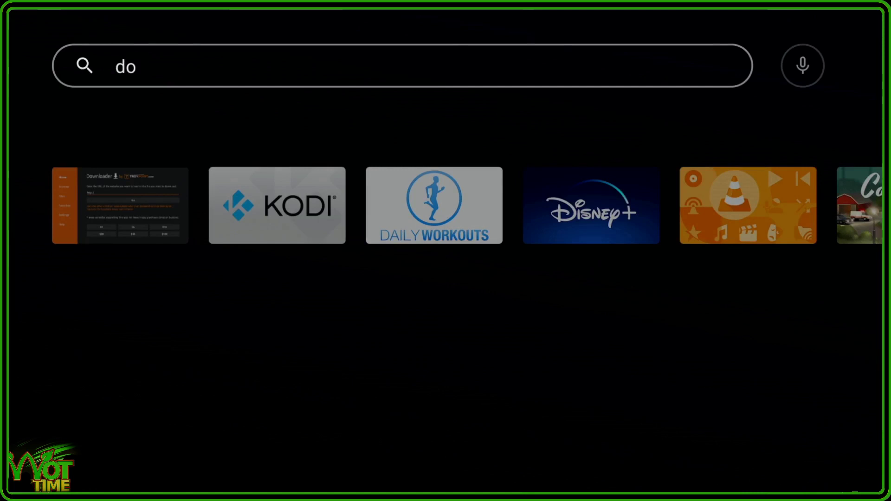
Step: Install Downloader by TROYPOINT from the search results
key(Down)
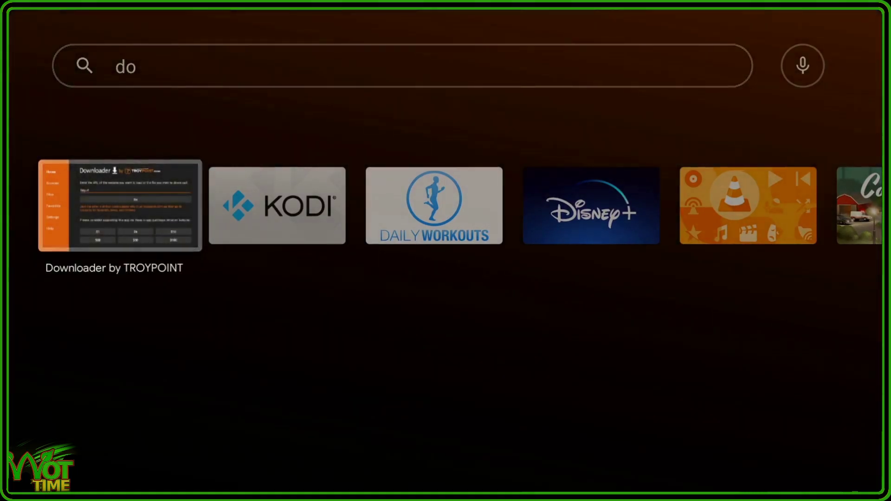
key(Return)
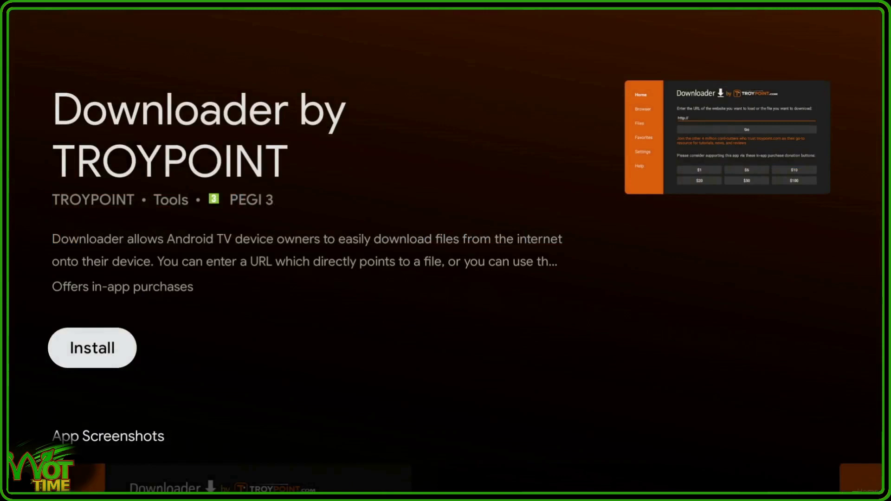
key(Return)
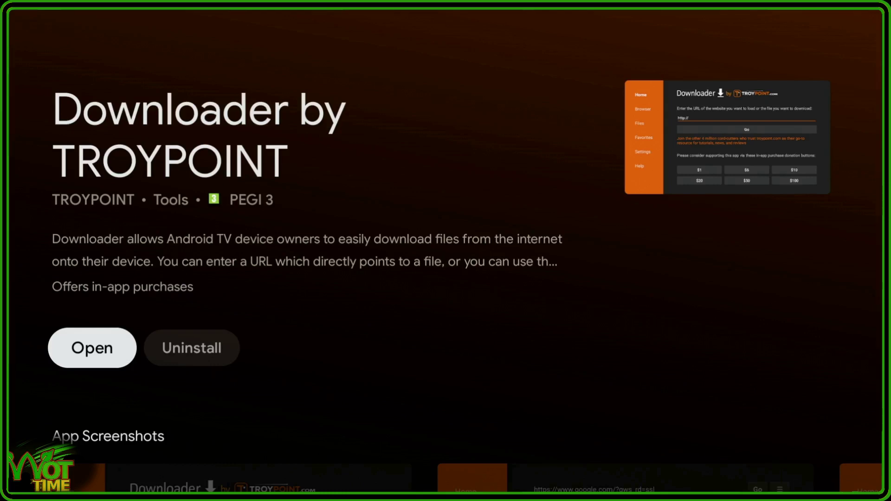
Step: Launch Downloader, allow it to access photos, media and files, and dismiss the Quick Start Guide
key(Return)
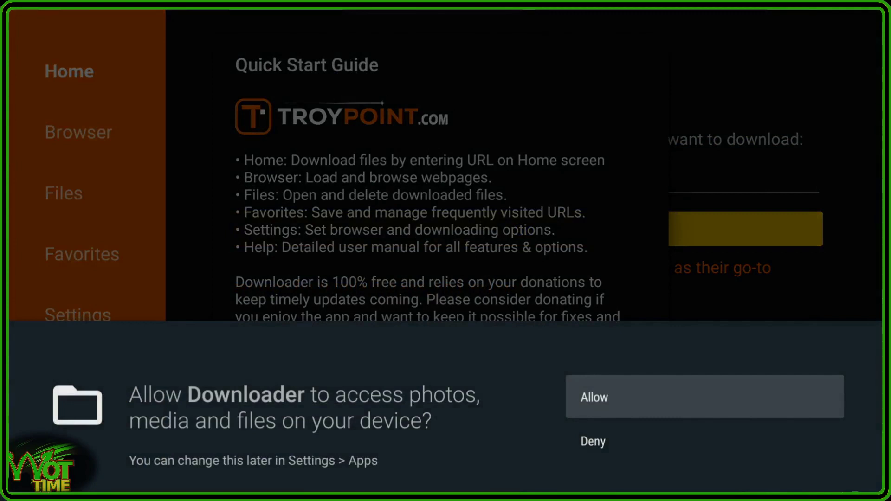
key(Return)
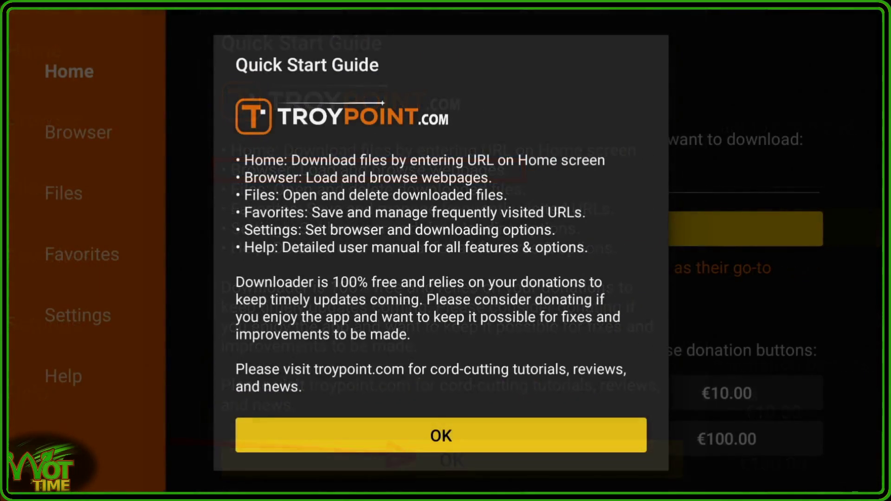
key(Return)
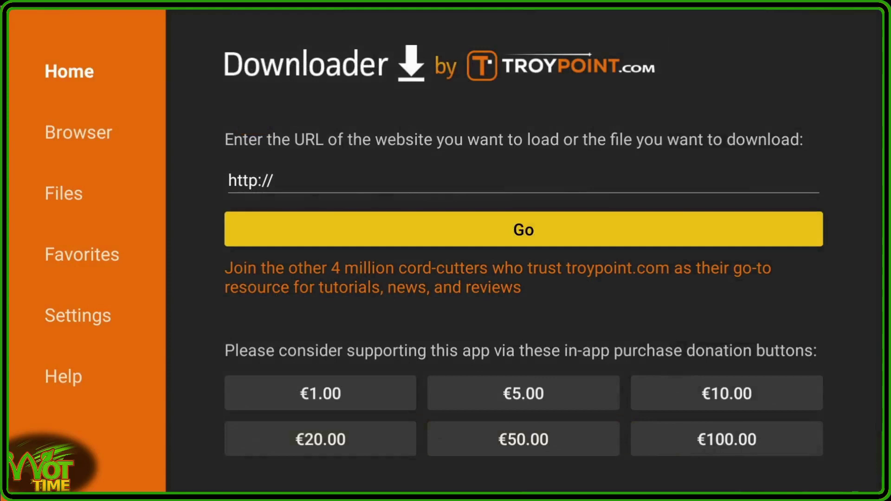
Step: Check whether Downloader's built-in Browser page can be used on this device
key(Left)
key(Up)
key(Up)
key(Up)
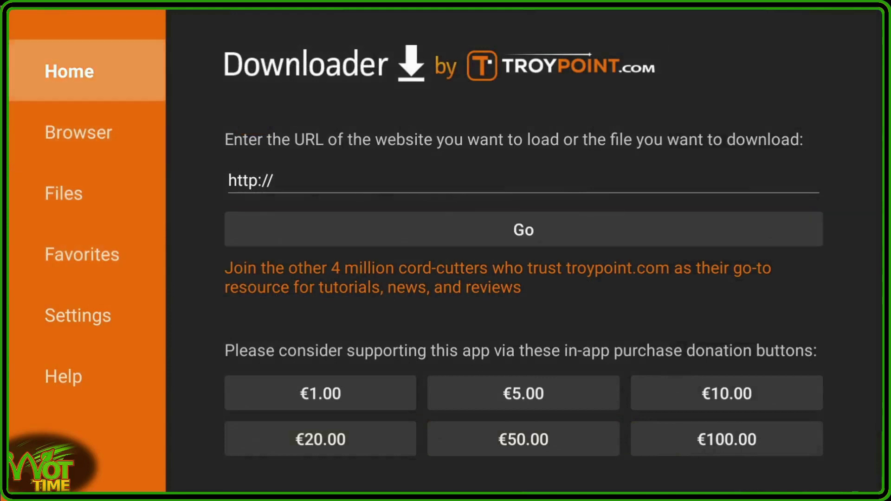
key(Down)
key(Return)
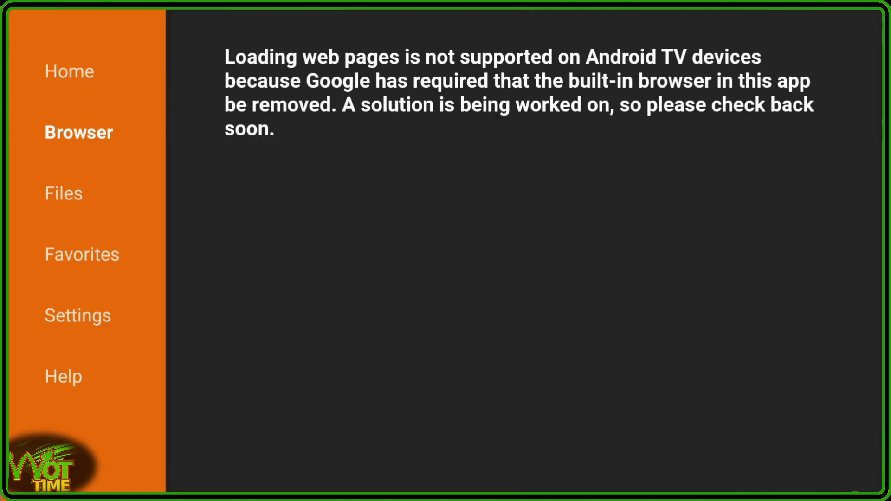
key(Up)
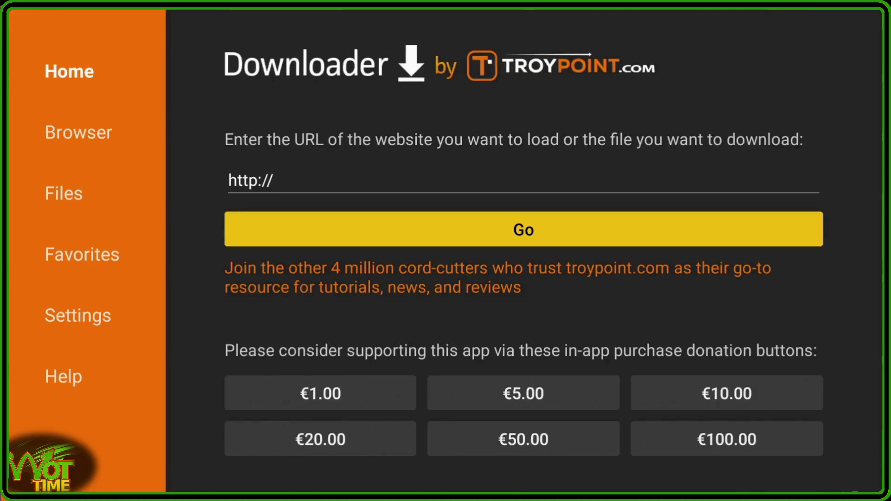
key(Up)
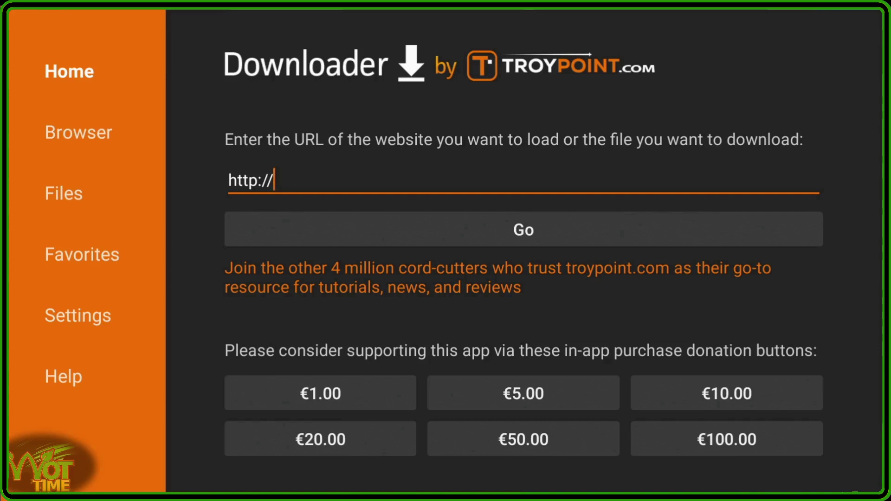
text(get.file)
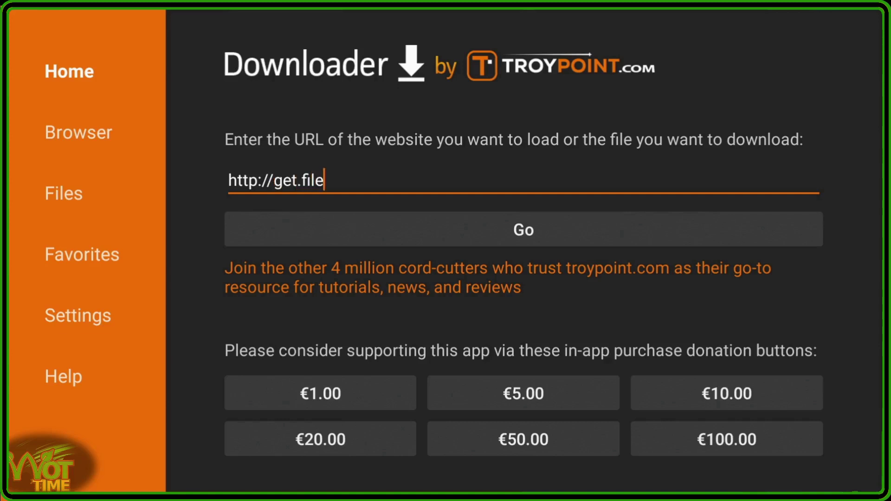
text(linked.com)
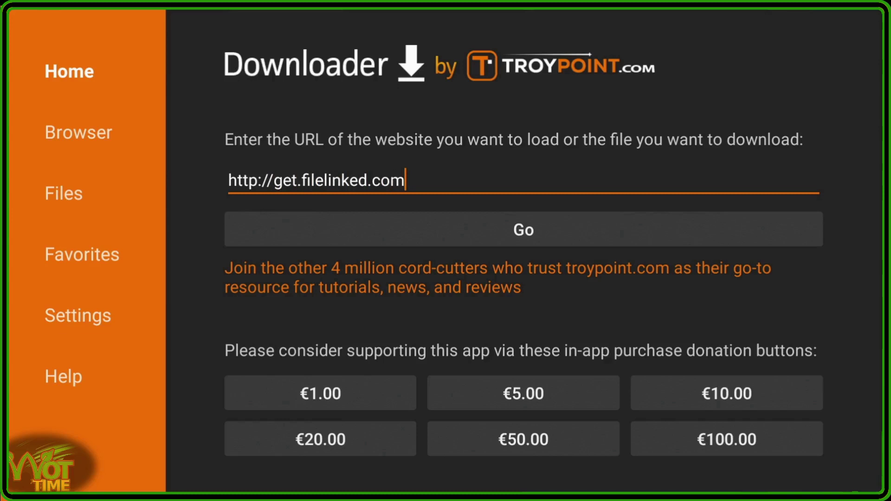
key(Down)
key(Return)
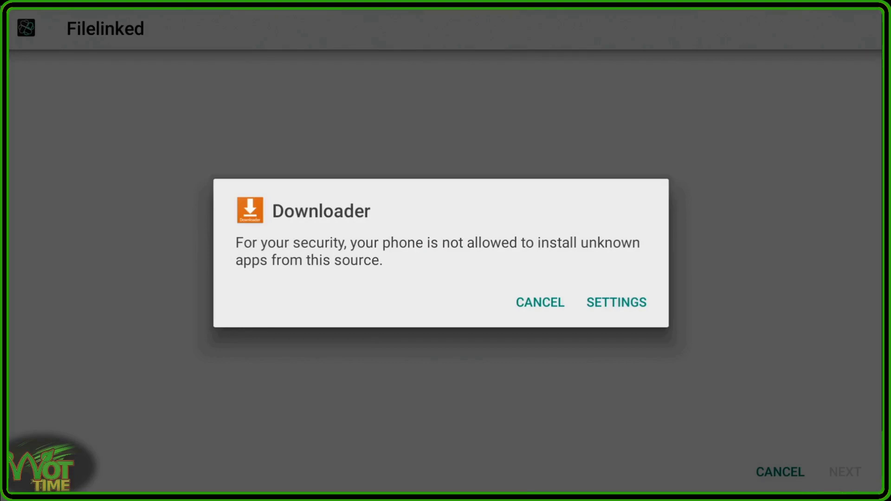
Step: Allow Downloader to install unknown apps in the device settings and return to the download dialog
key(Right)
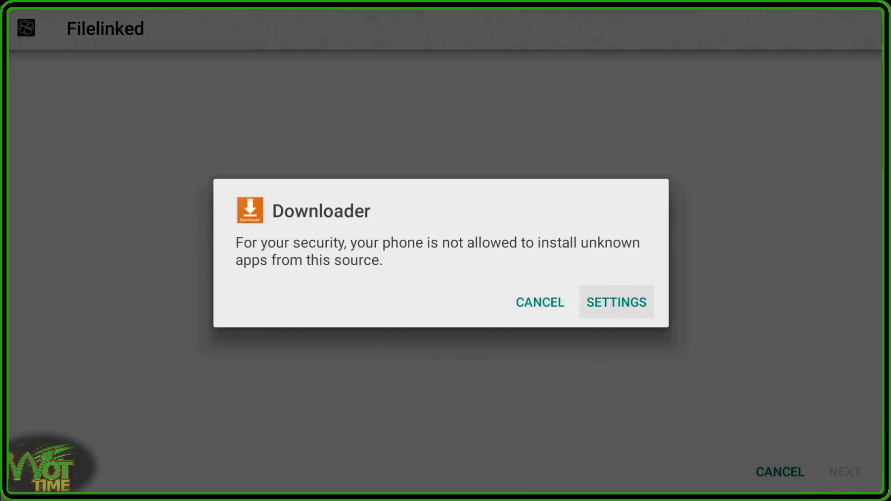
key(Return)
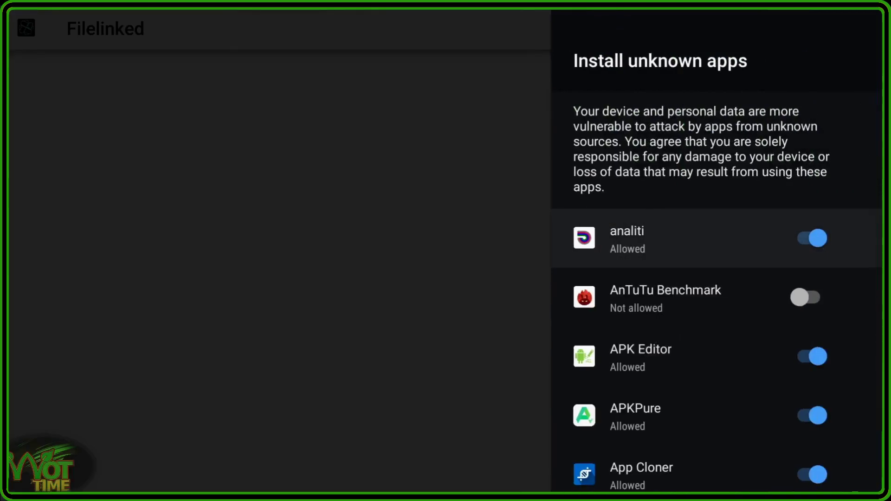
key(Down)
key(Down)
key(Down)
key(Down)
key(Down)
key(Down)
key(Down)
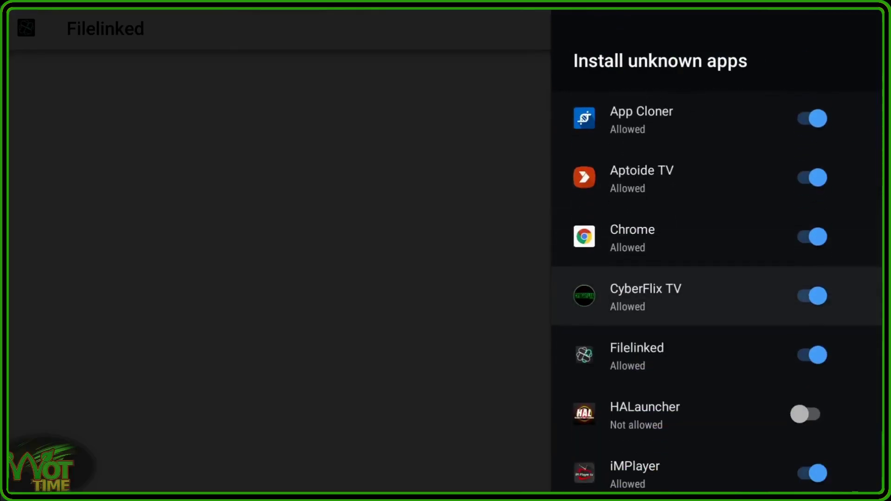
key(Down)
key(Down)
key(Down)
key(Down)
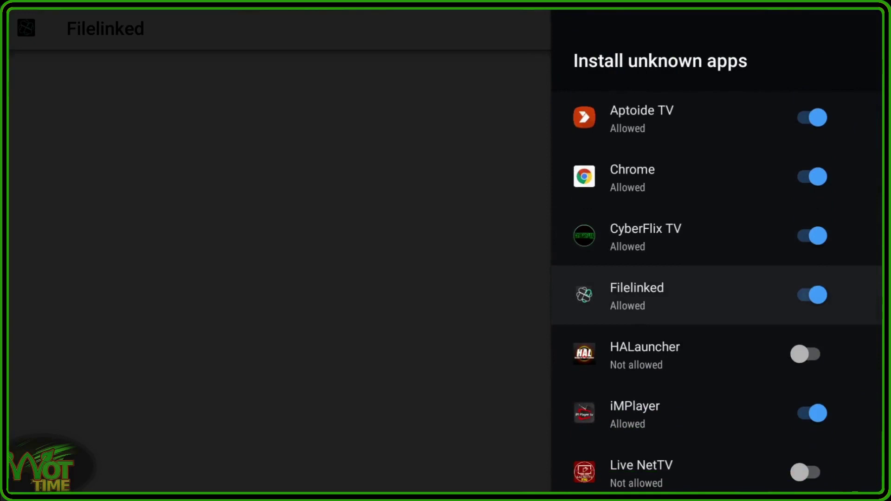
key(Down)
key(Down)
key(Down)
key(Down)
key(Down)
key(Down)
key(Down)
key(Down)
key(Down)
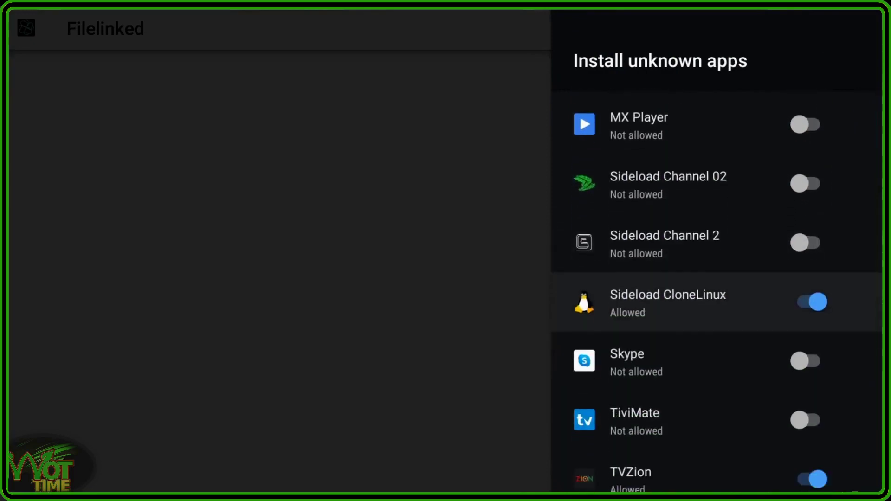
key(Down)
key(Down)
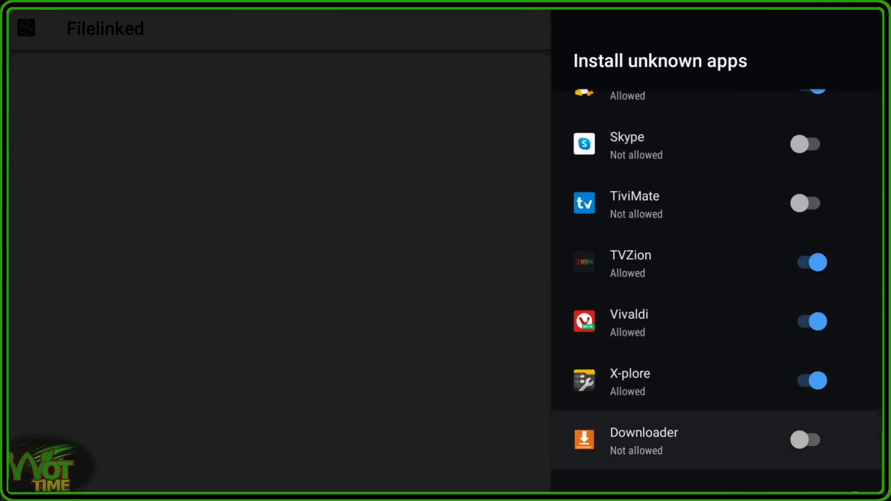
key(Return)
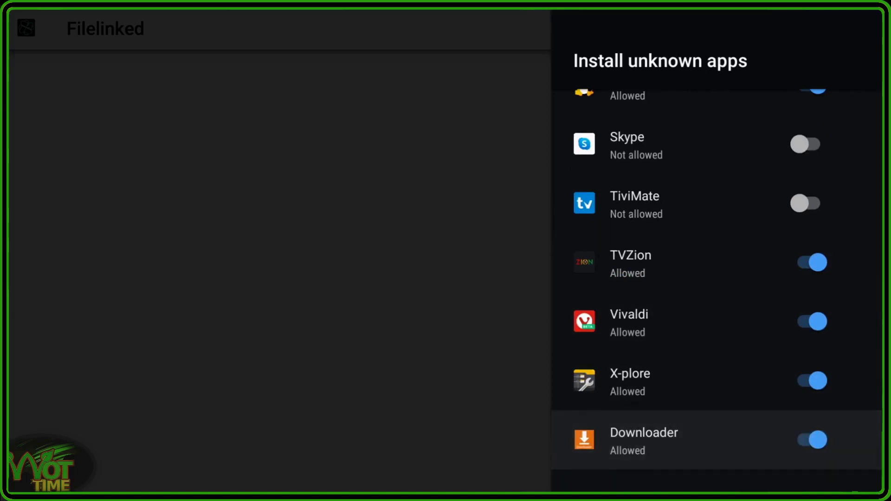
key(Escape)
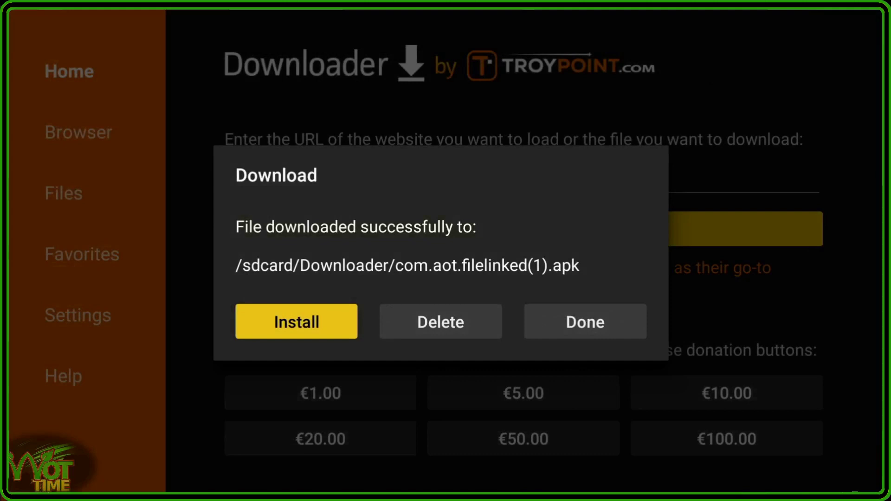
Step: Install the downloaded Filelinked APK over the existing app and close the download dialog without deleting the file
key(Return)
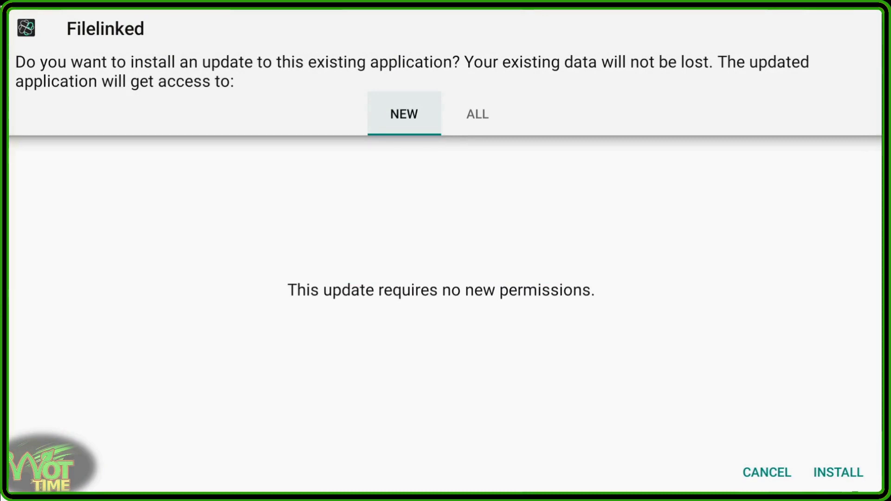
click(767, 472)
click(838, 472)
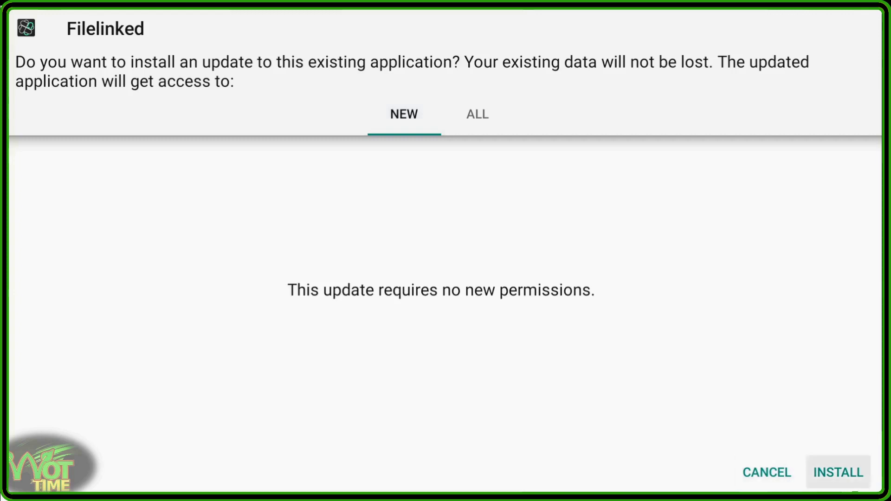
key(Return)
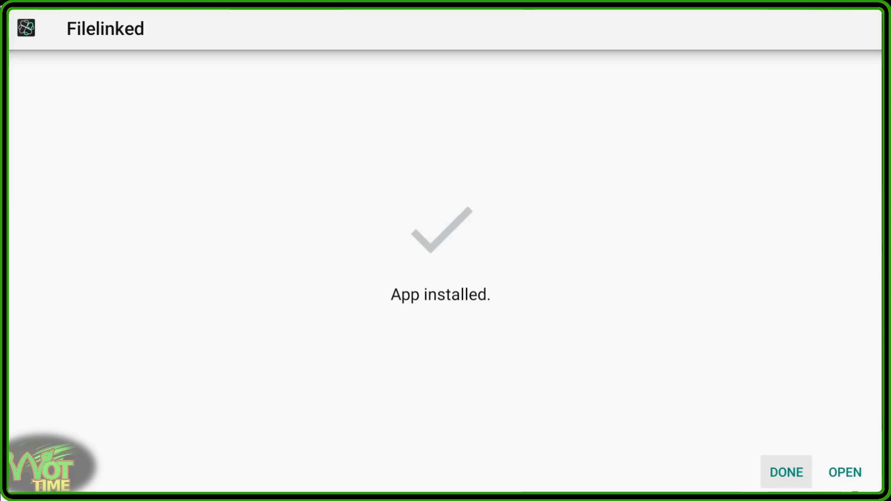
key(Return)
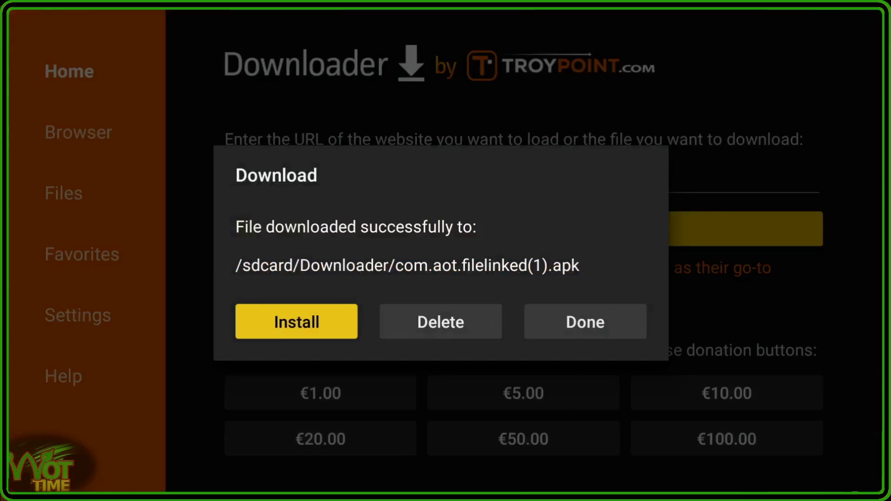
key(Right)
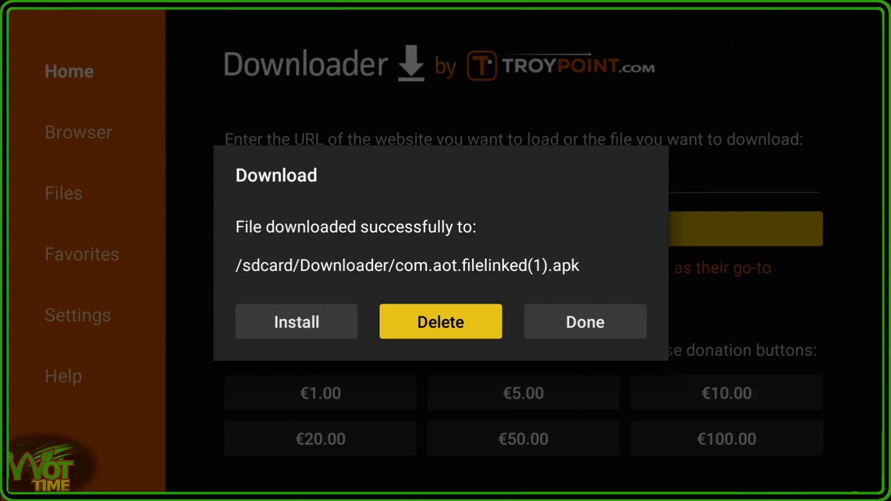
key(Right)
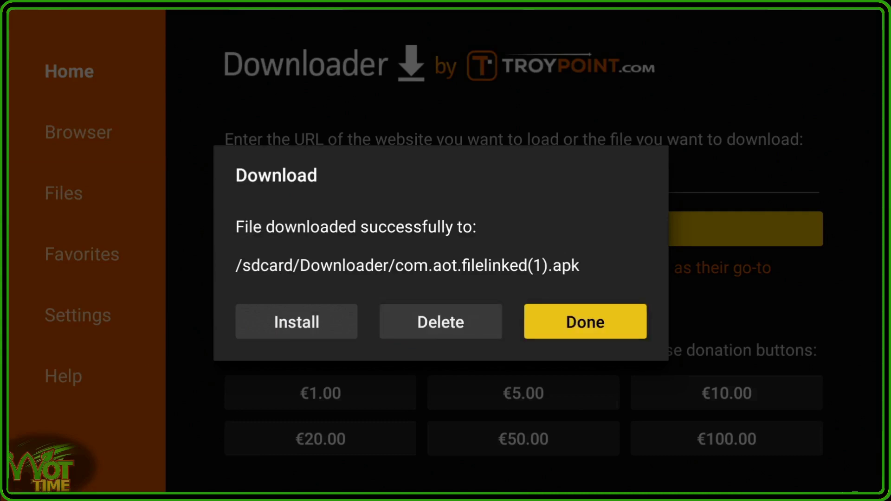
key(Return)
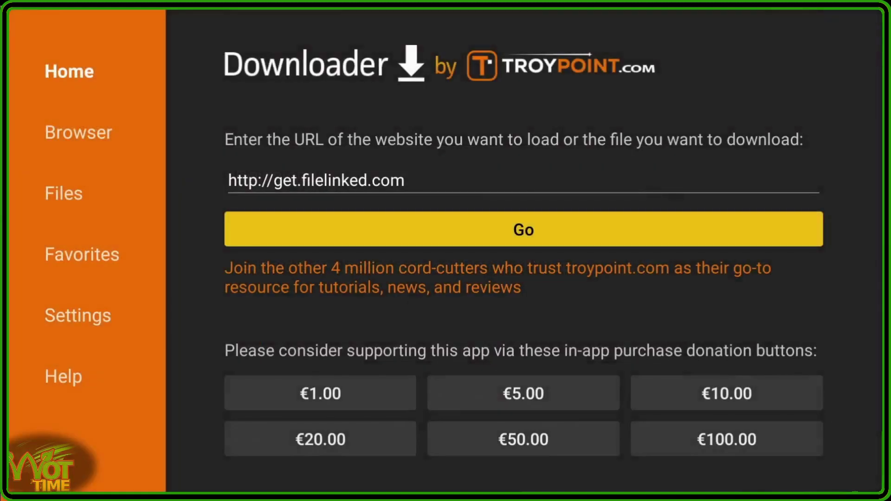
key(Up)
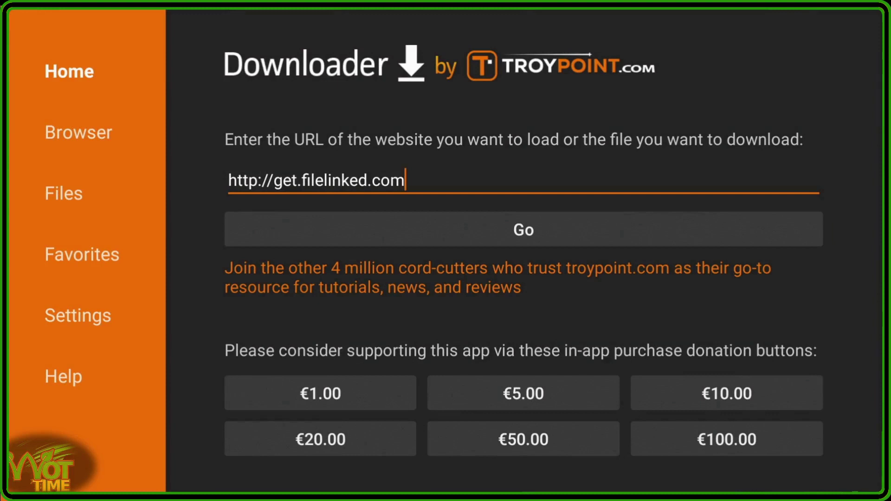
key(BackSpace)
key(BackSpace)
key(BackSpace)
key(BackSpace)
key(BackSpace)
key(BackSpace)
key(BackSpace)
key(BackSpace)
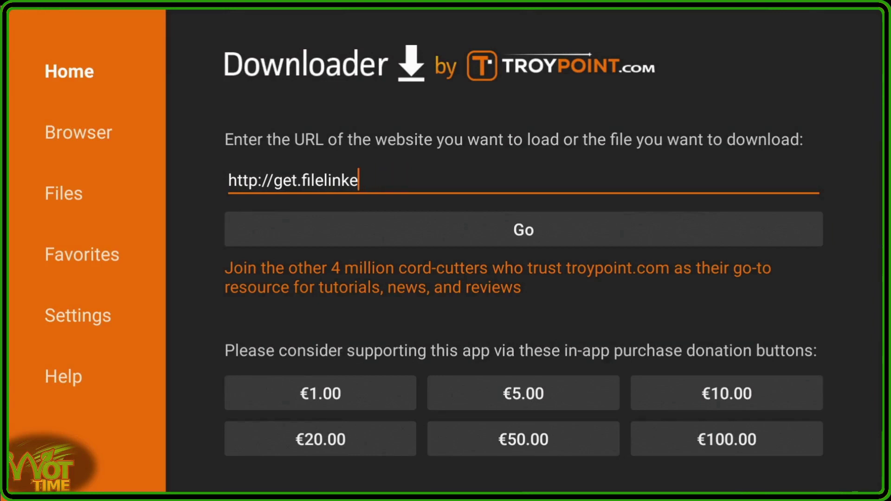
key(BackSpace)
key(BackSpace)
key(BackSpace)
key(BackSpace)
key(BackSpace)
key(BackSpace)
key(BackSpace)
key(BackSpace)
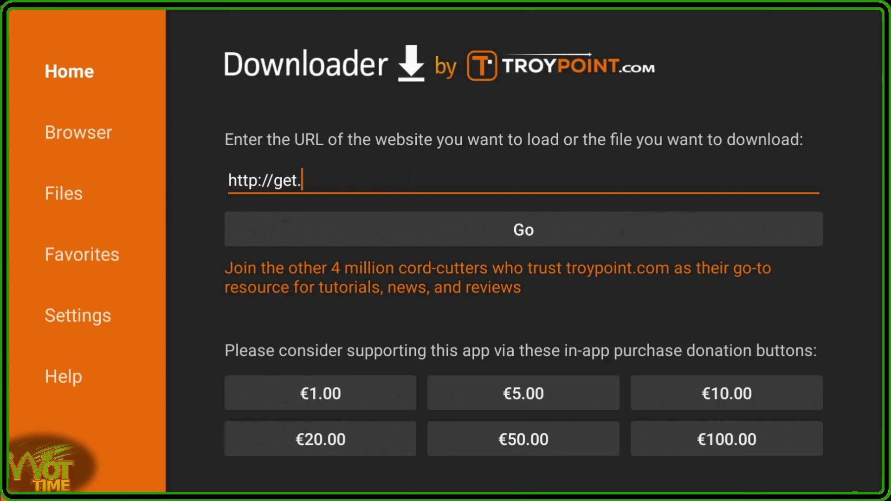
key(BackSpace)
key(BackSpace)
key(BackSpace)
text(/tinyurl)
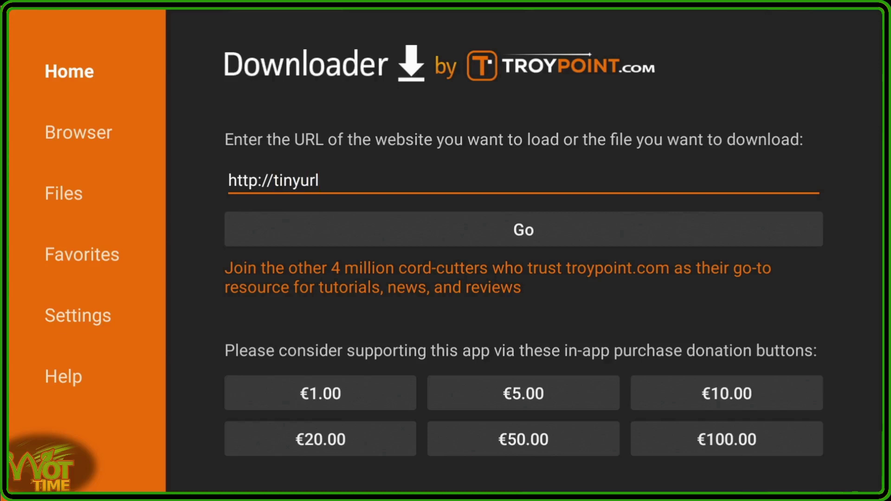
text(.com)
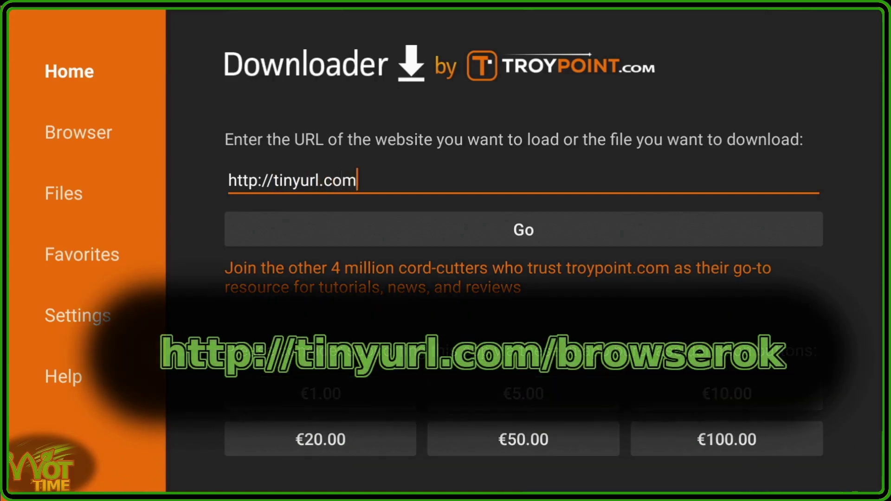
text(/)
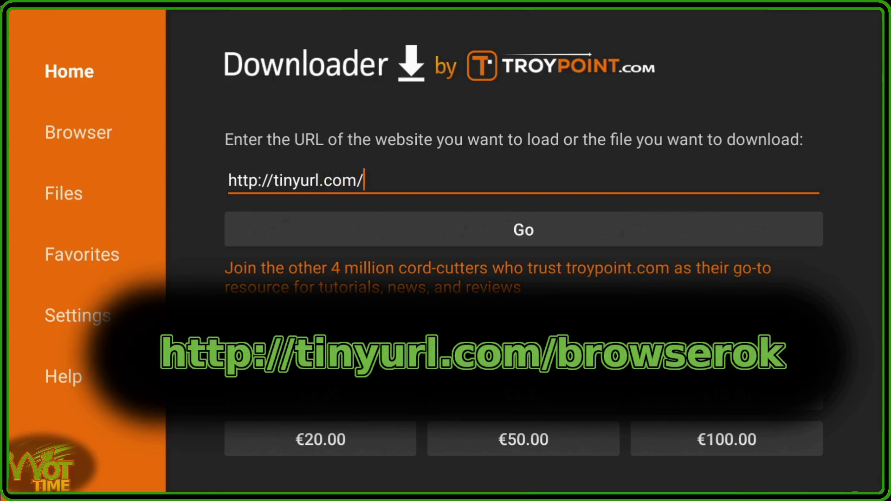
text(browse)
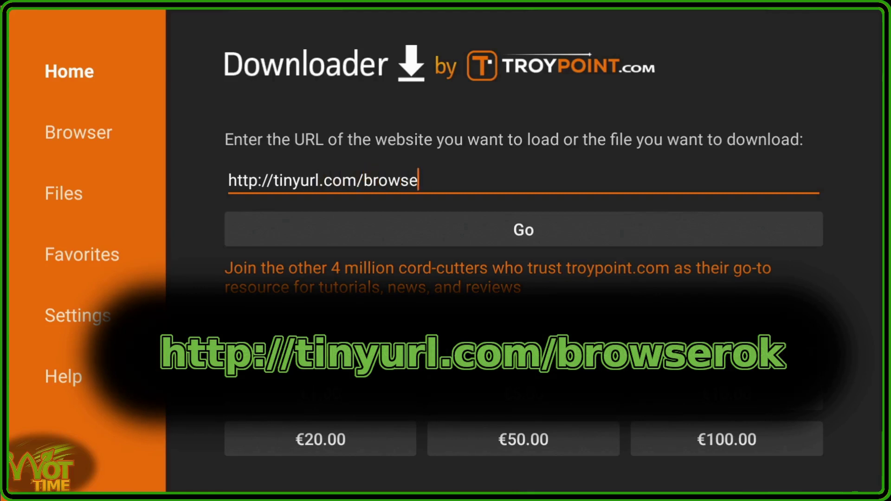
text(rok)
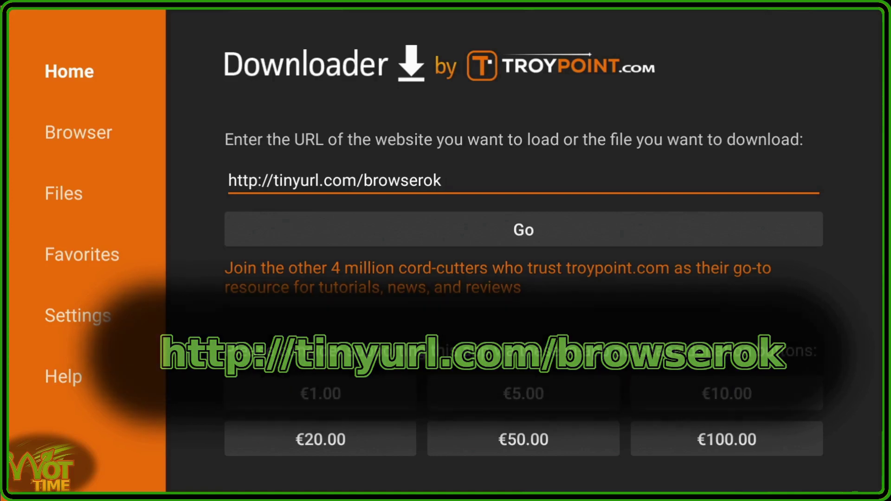
key(Down)
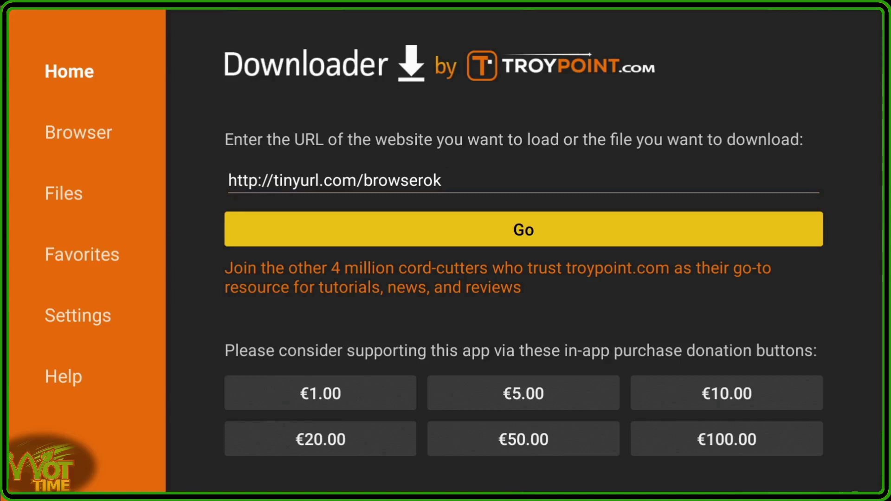
key(Return)
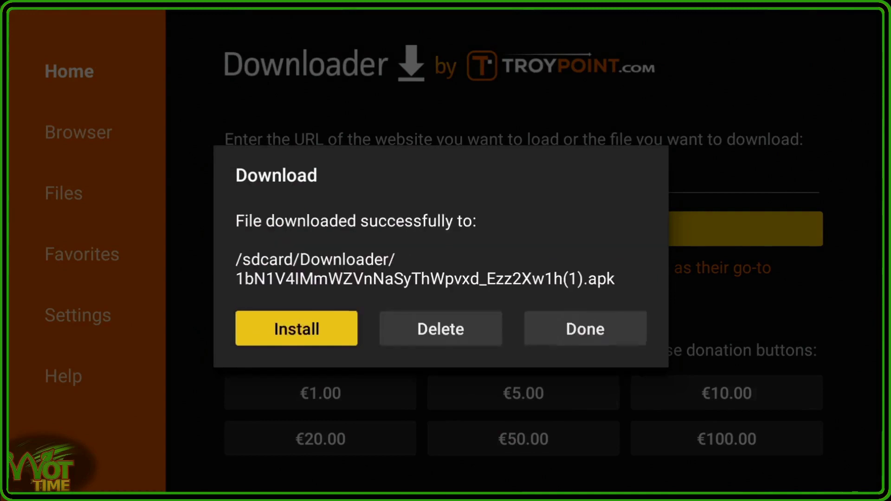
Step: Install the downloaded Downloader Browser Plugin and close the download dialog without deleting the file
key(Return)
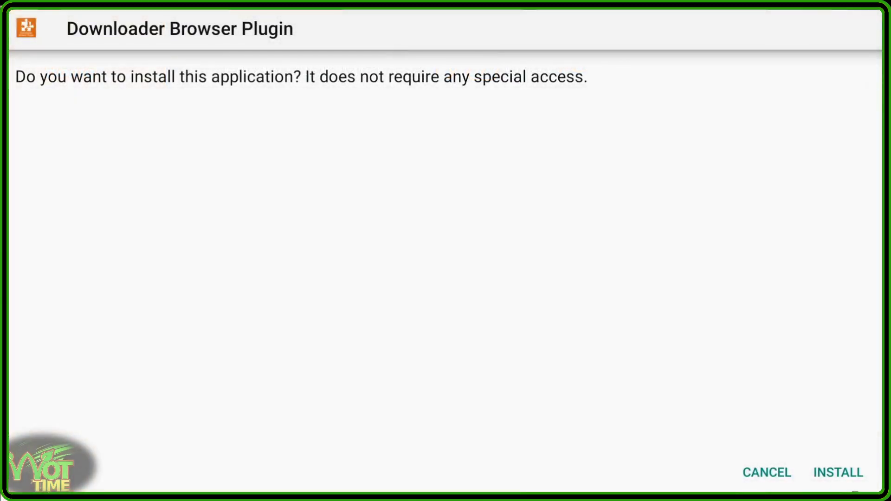
click(766, 472)
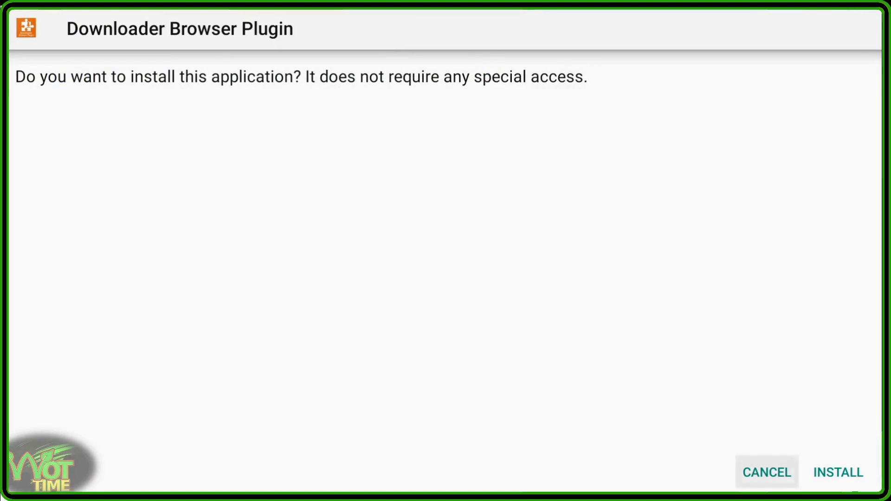
click(838, 472)
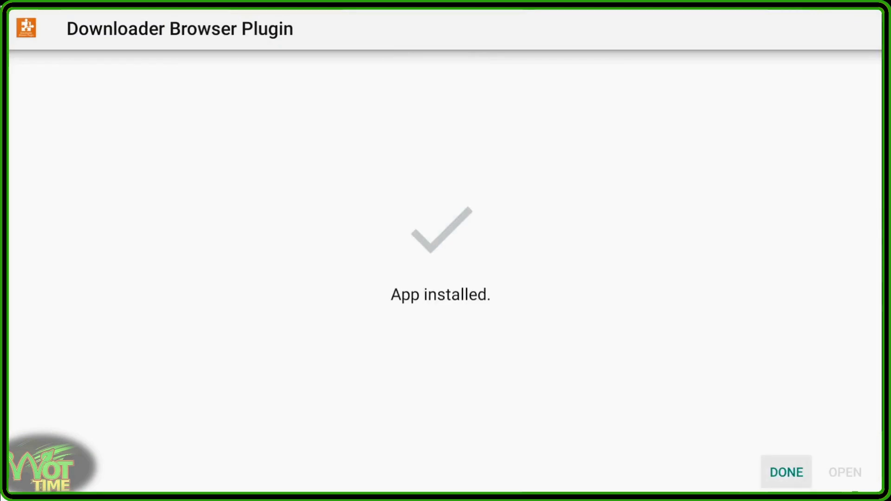
key(Return)
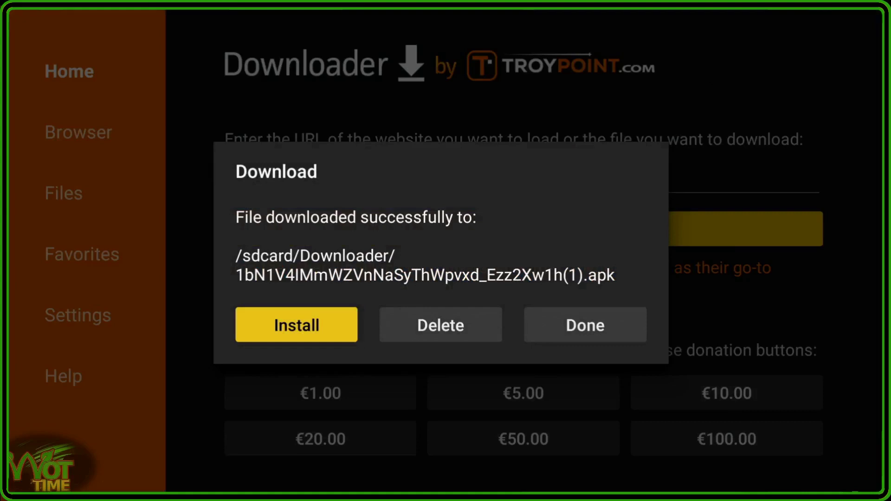
key(Right)
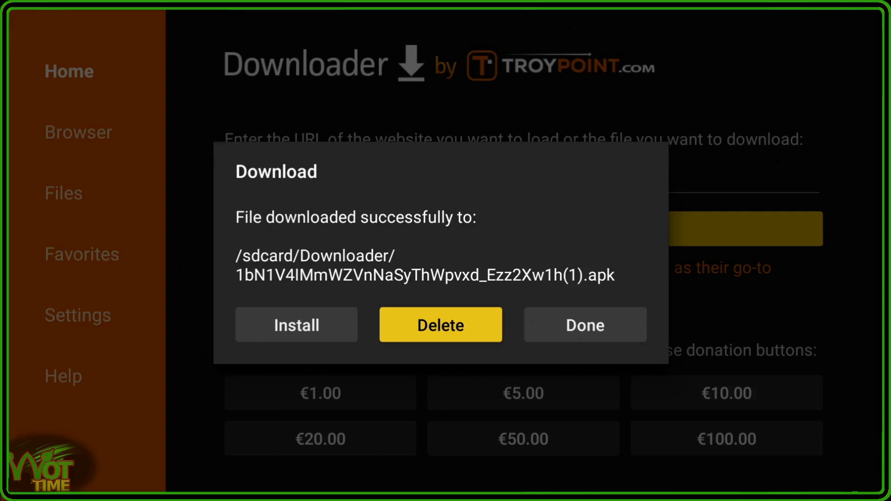
key(Right)
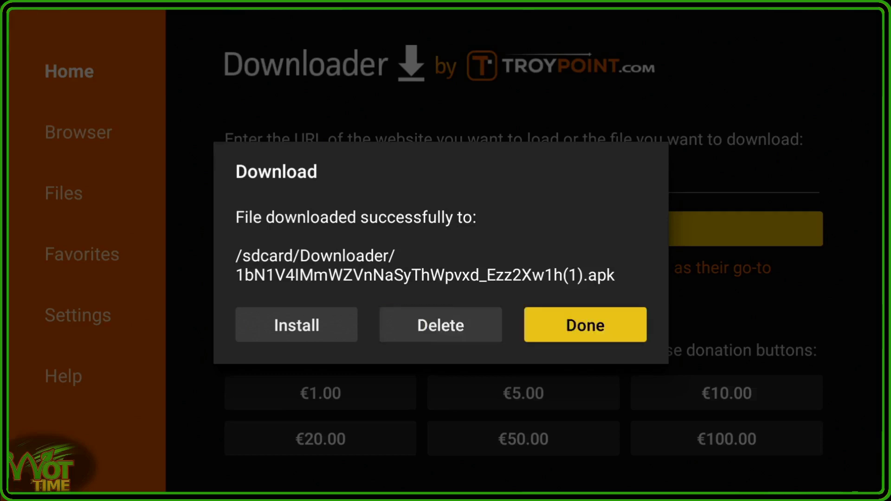
key(Return)
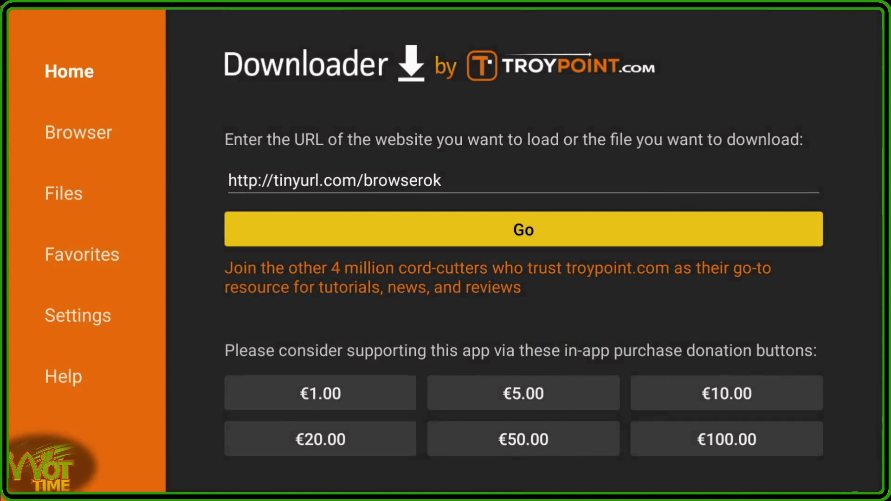
Step: Open Downloader's built-in Browser page
key(Left)
key(Up)
key(Up)
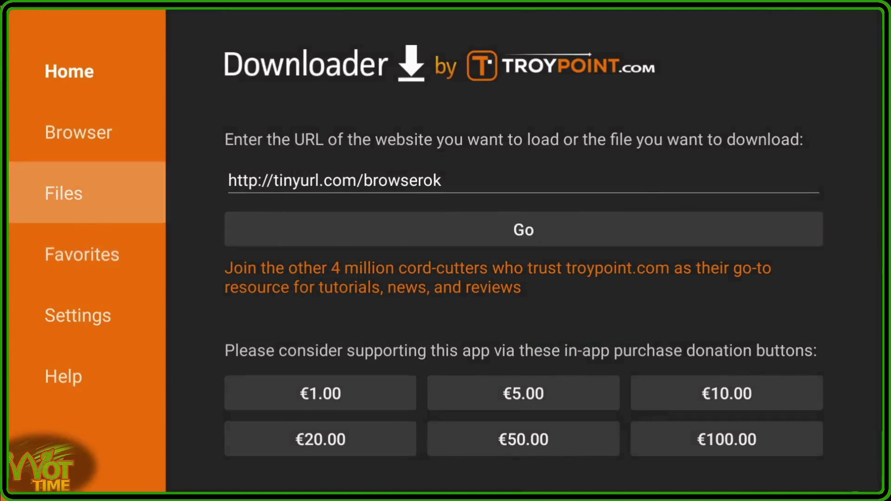
key(Return)
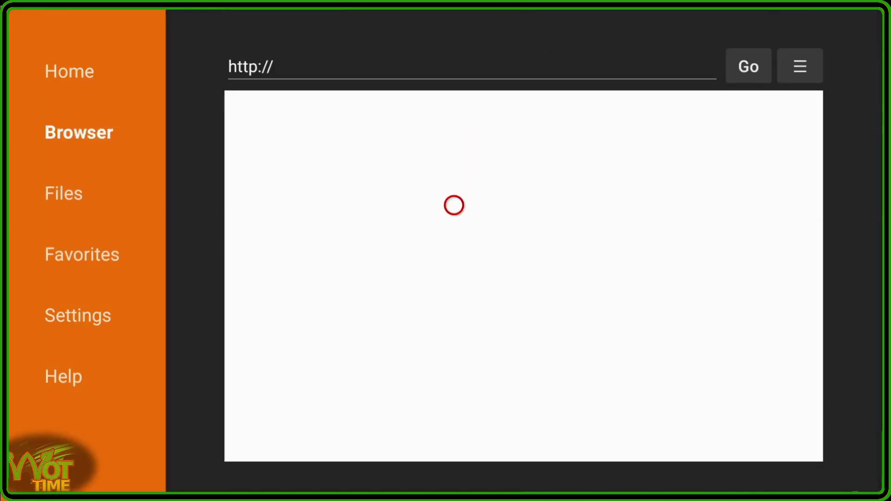
key(Up)
key(Up)
key(Up)
key(Up)
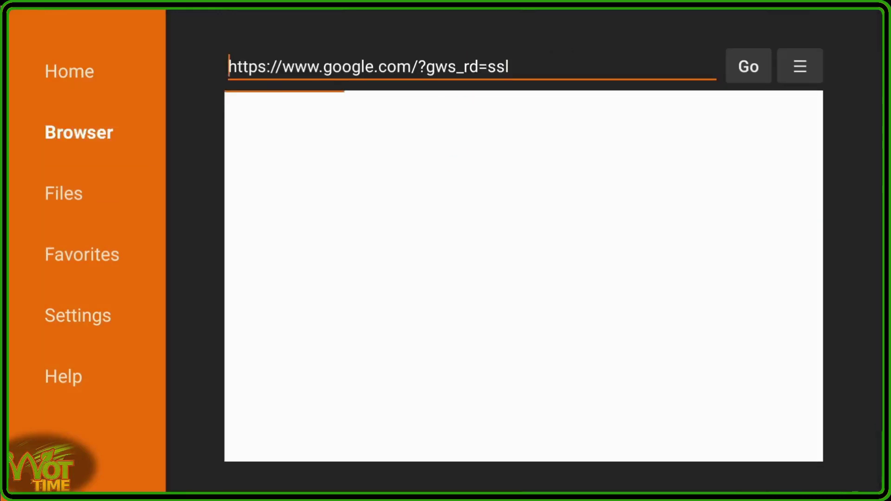
key(Right)
key(Left)
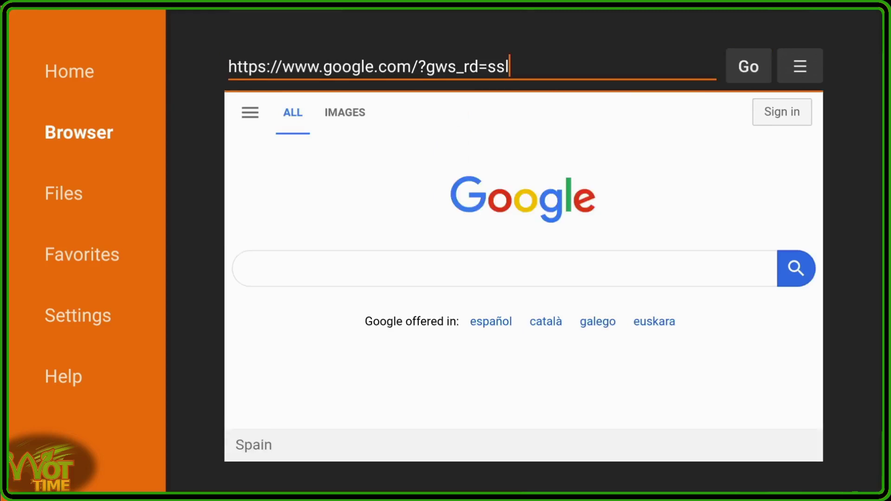
key(BackSpace)
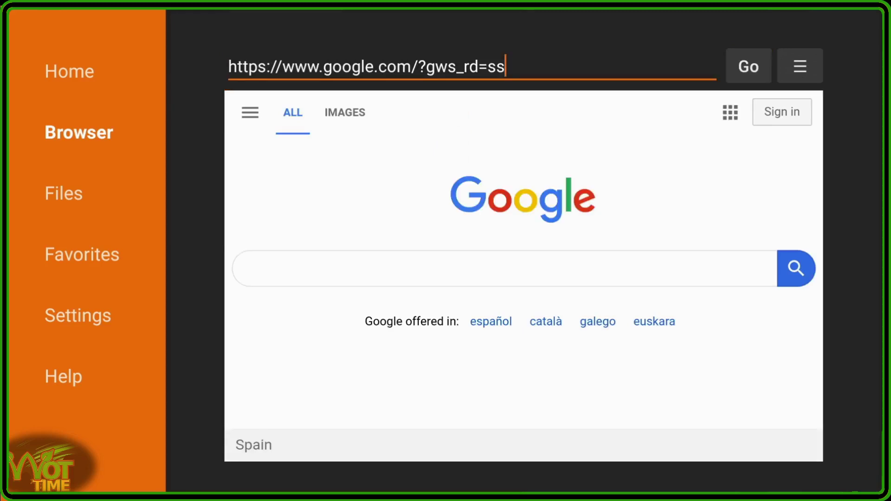
key(BackSpace)
key(BackSpace)
key(BackSpace)
key(BackSpace)
key(BackSpace)
key(BackSpace)
key(BackSpace)
key(BackSpace)
key(BackSpace)
key(BackSpace)
key(BackSpace)
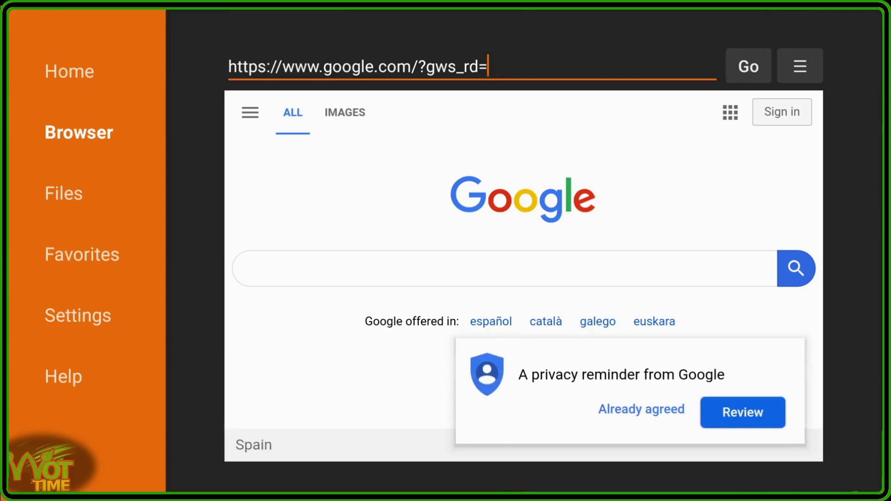
key(BackSpace)
key(BackSpace)
key(BackSpace)
key(BackSpace)
key(BackSpace)
key(BackSpace)
key(BackSpace)
key(BackSpace)
key(BackSpace)
key(BackSpace)
key(BackSpace)
key(BackSpace)
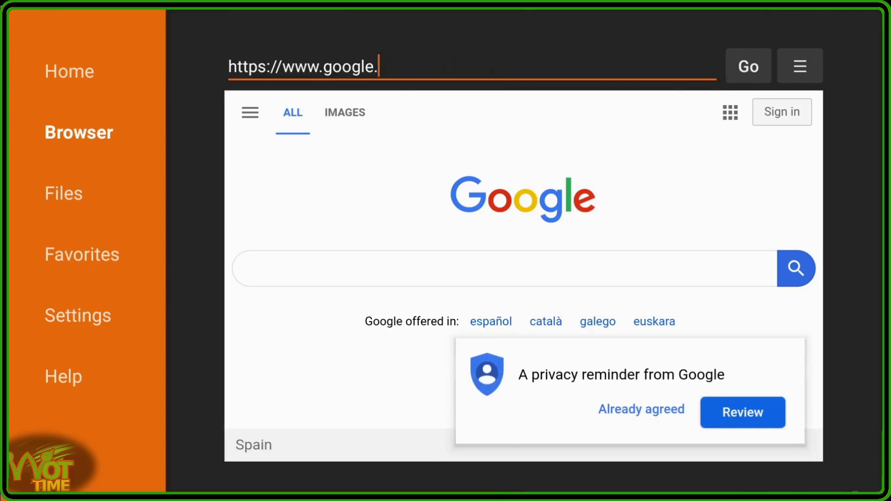
key(BackSpace)
key(BackSpace)
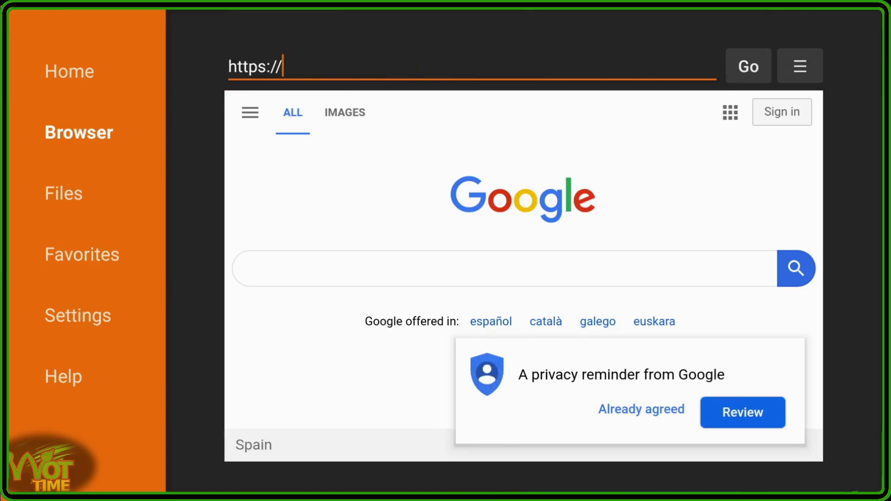
text(wottime.net)
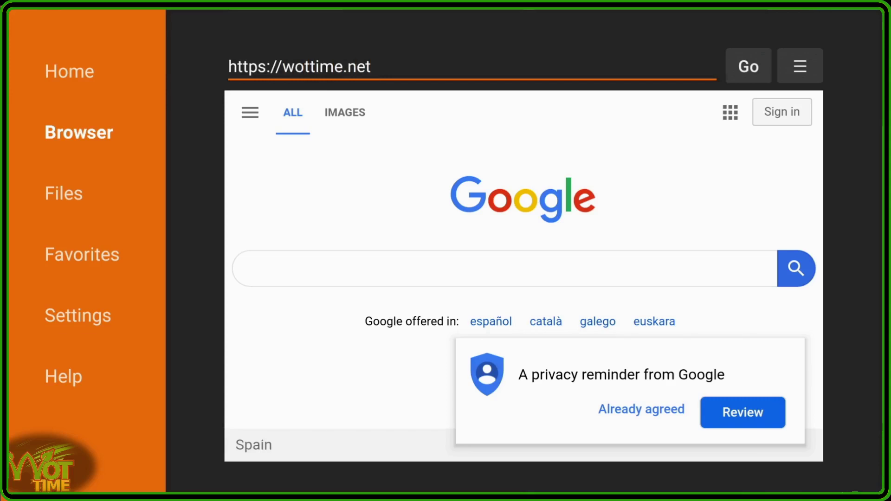
key(Down)
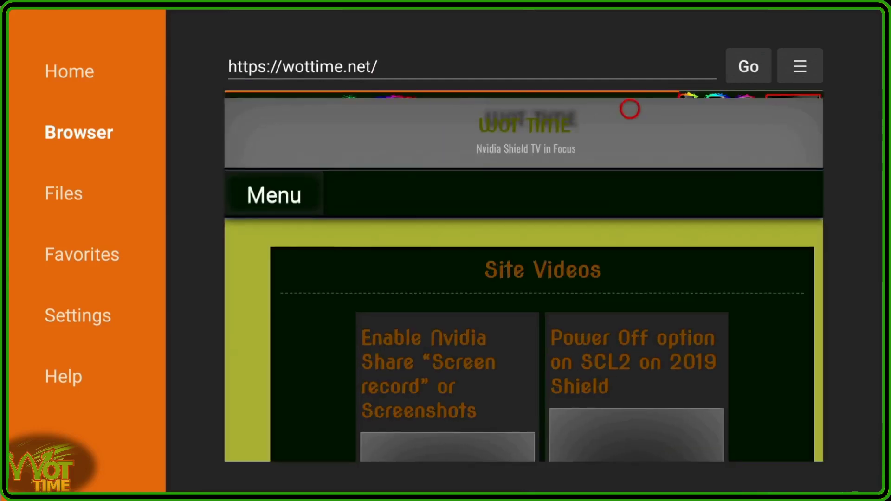
Step: Add the current wottime.net page to the favorites, keeping the suggested name and URL
key(Up)
key(Up)
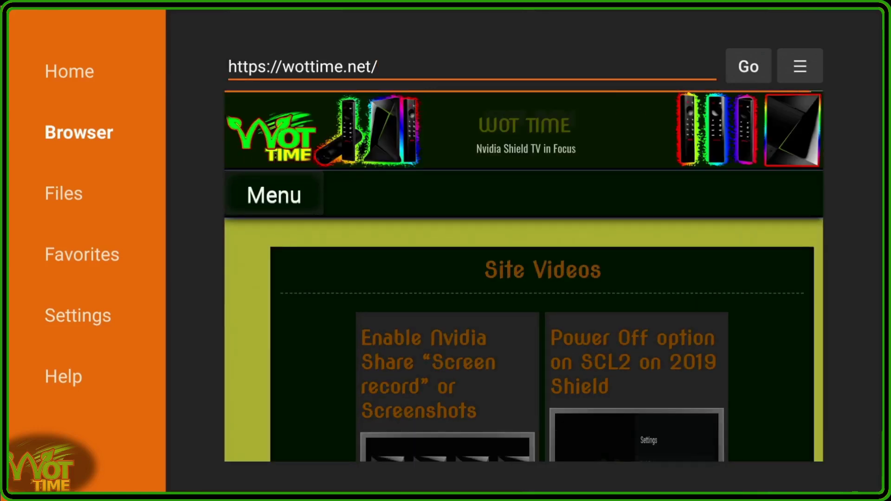
key(Right)
key(Right)
key(Right)
key(Right)
key(Right)
key(Menu)
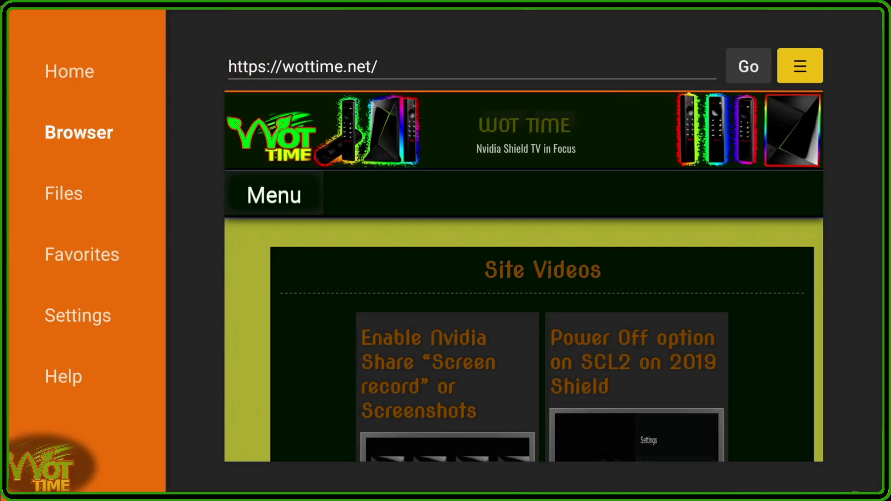
key(Return)
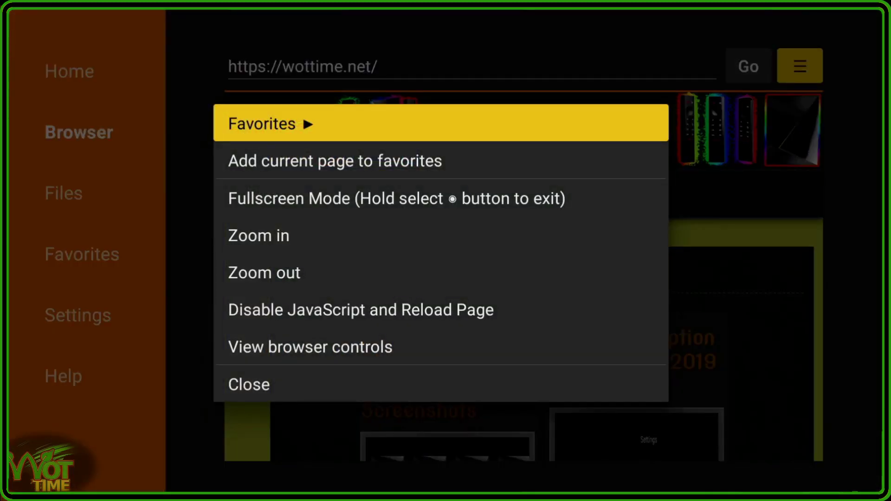
key(Down)
key(Return)
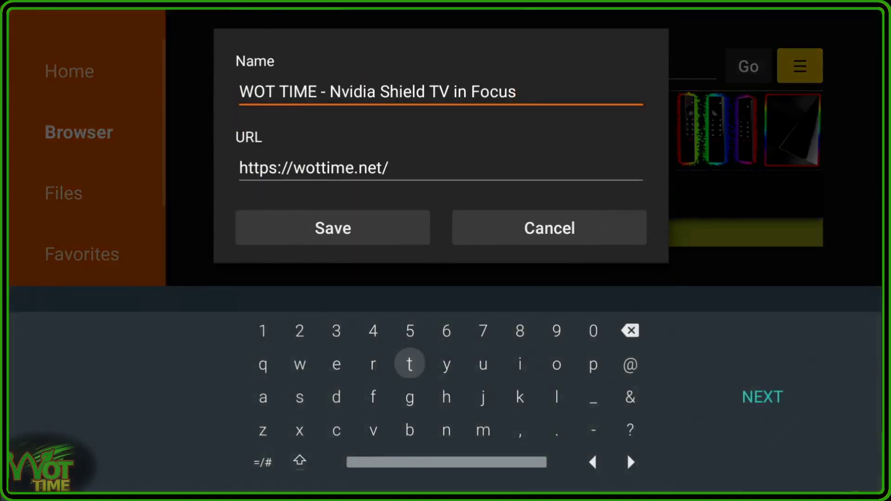
key(Down)
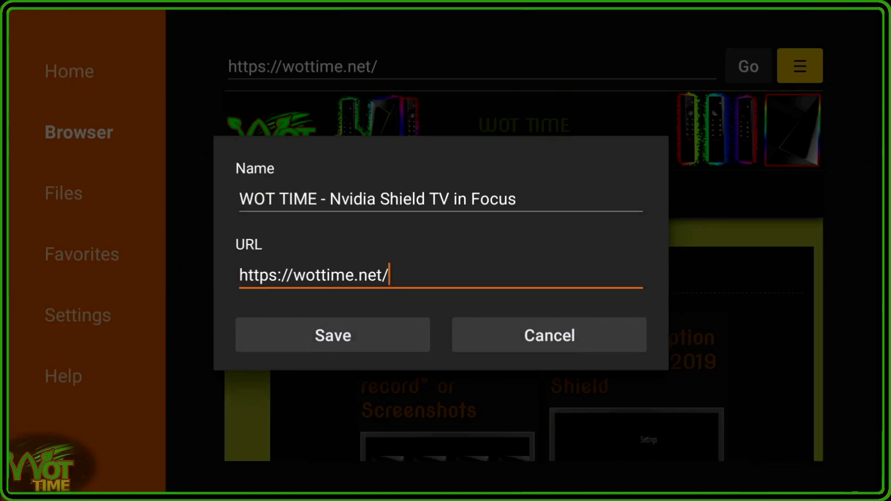
key(Down)
key(Return)
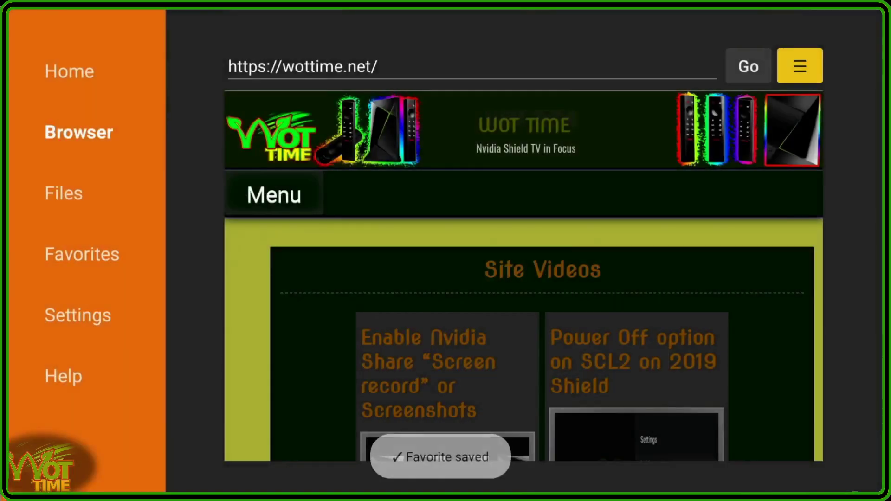
Step: Switch the built-in browser to Fullscreen Mode for the wottime.net page
key(Return)
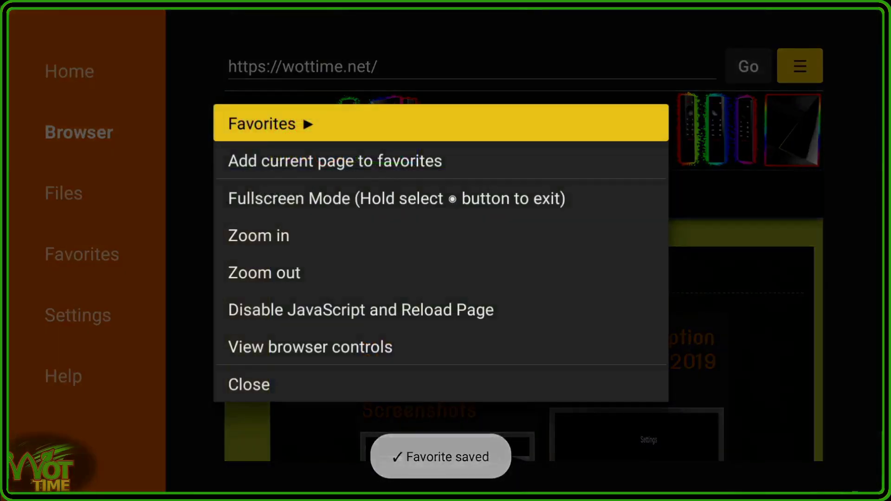
key(Down)
key(Down)
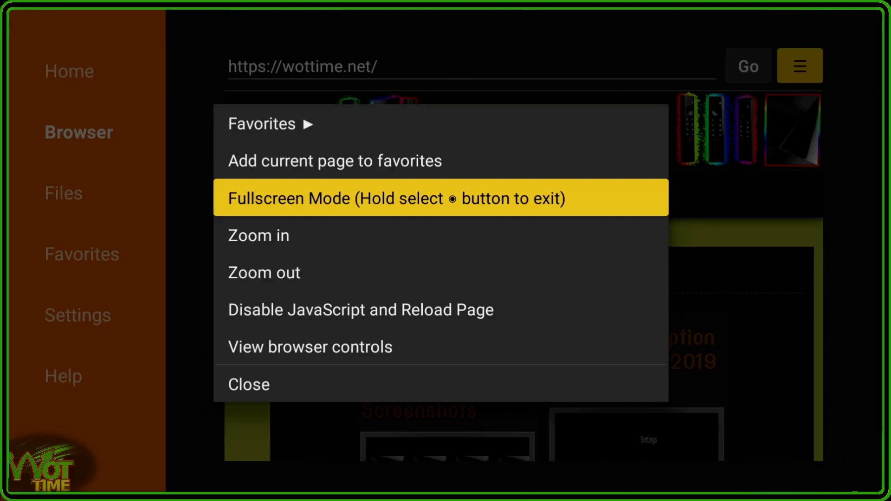
key(Return)
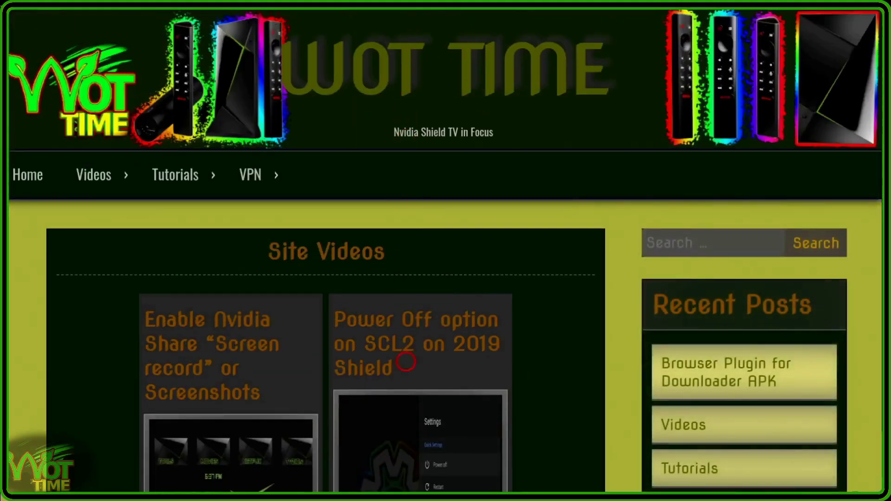
Step: Look over the wottime.net home page and open the site's Tutorials page
scroll(406, 483, down, 10)
scroll(406, 482, down, 5)
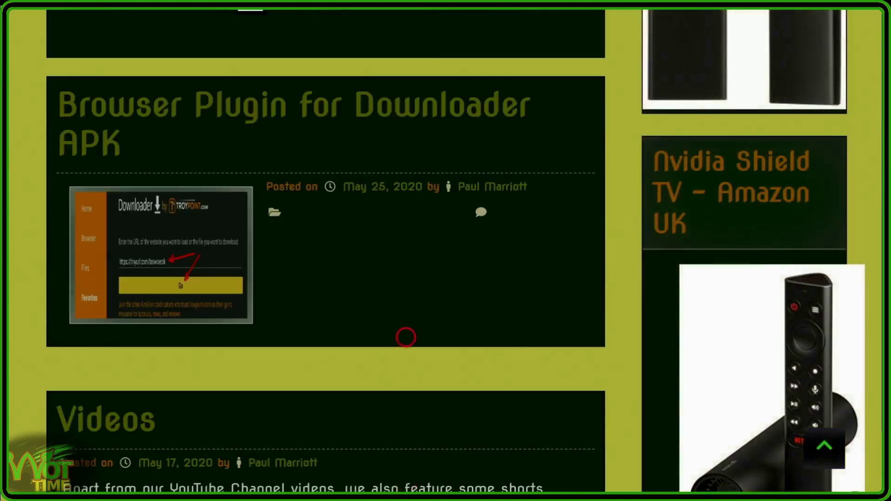
scroll(406, 46, up, 15)
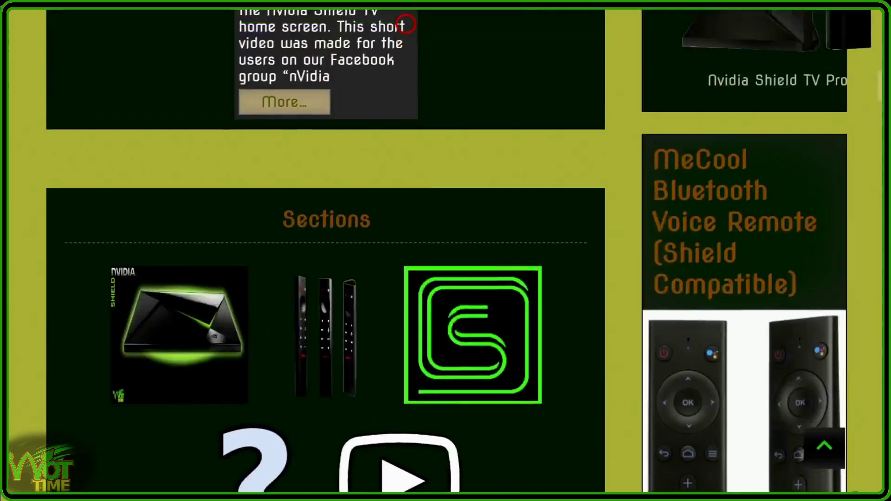
scroll(407, 24, up, 3)
scroll(406, 24, up, 3)
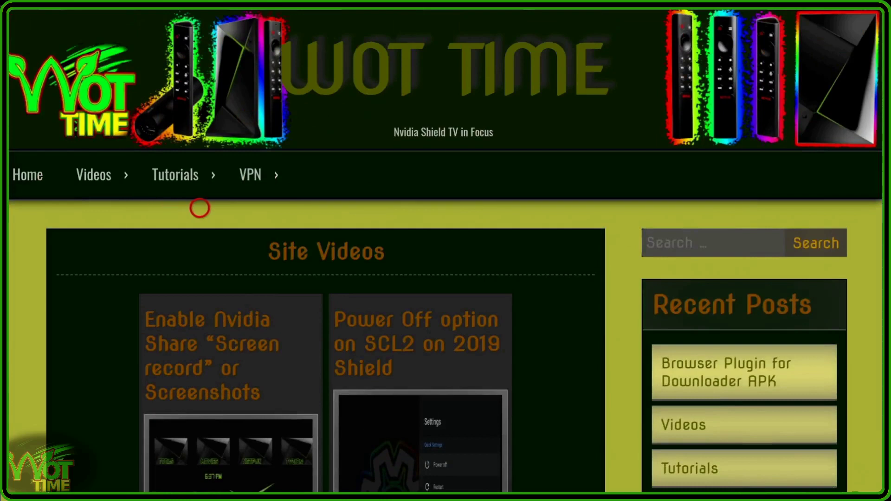
click(200, 169)
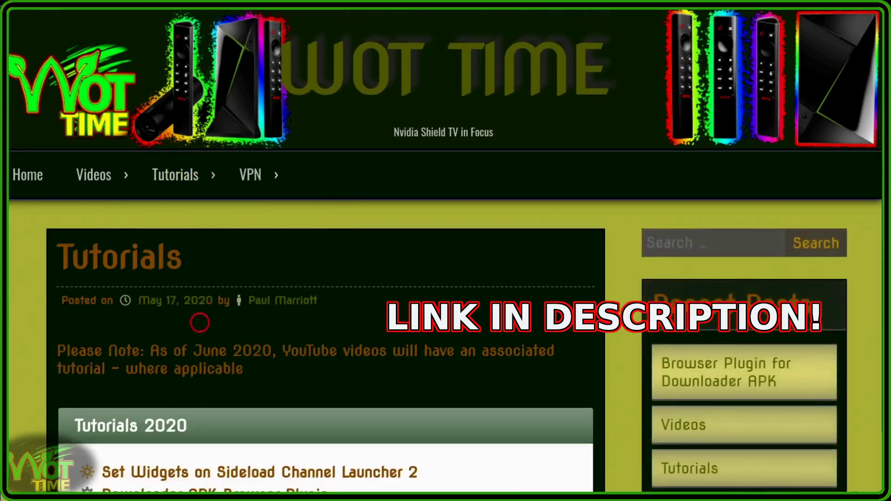
Step: Open the Downloader APK Browser Plugin tutorial from the Tutorials 2020 list and look through its installation instructions
scroll(199, 464, down, 2)
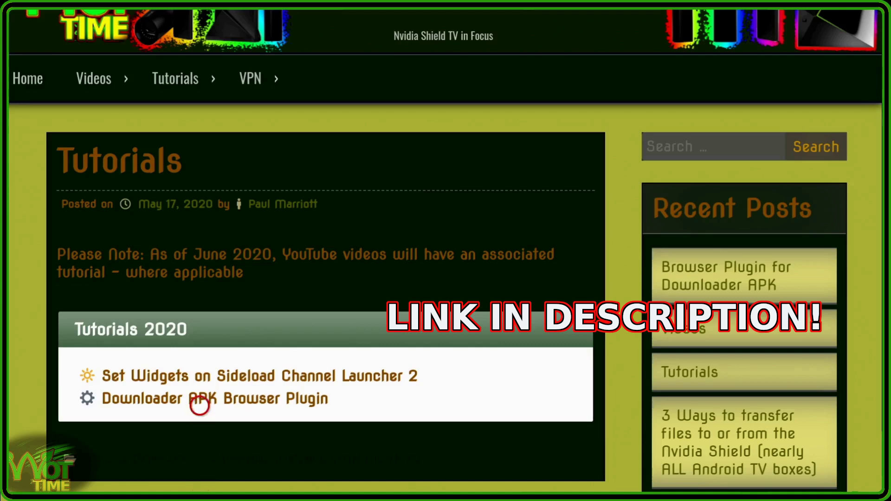
click(200, 404)
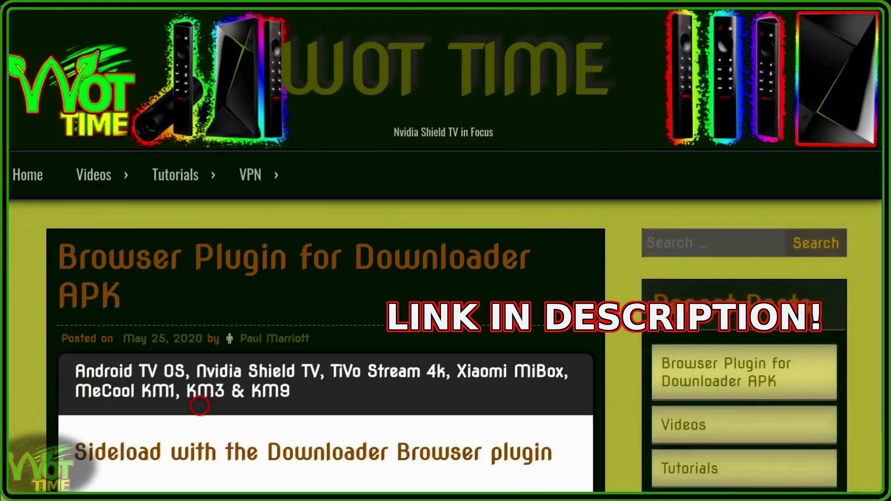
scroll(200, 476, down, 15)
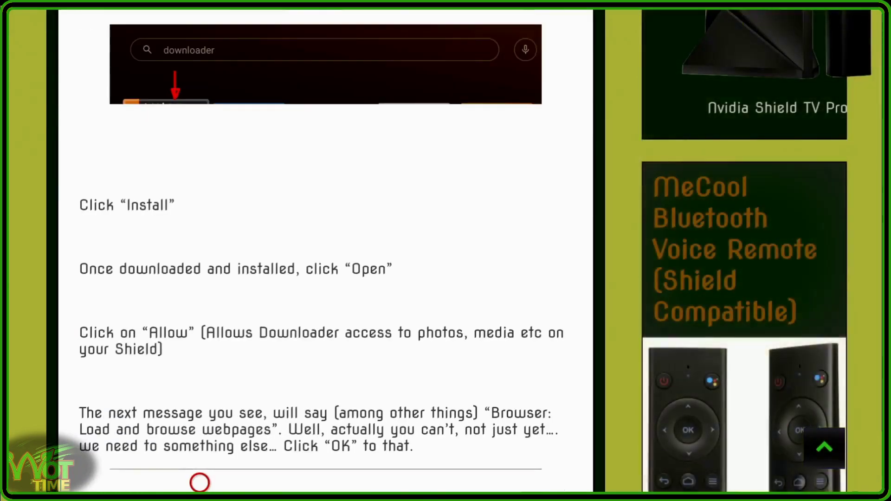
scroll(199, 482, down, 6)
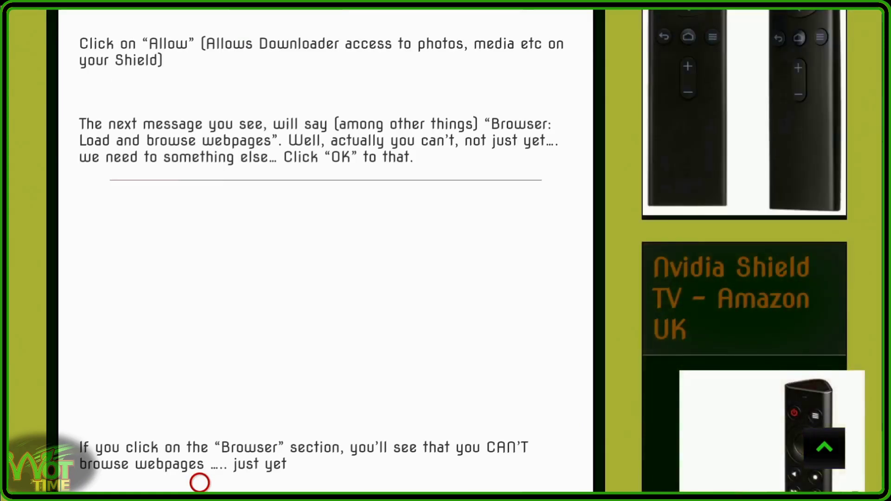
scroll(200, 483, up, 3)
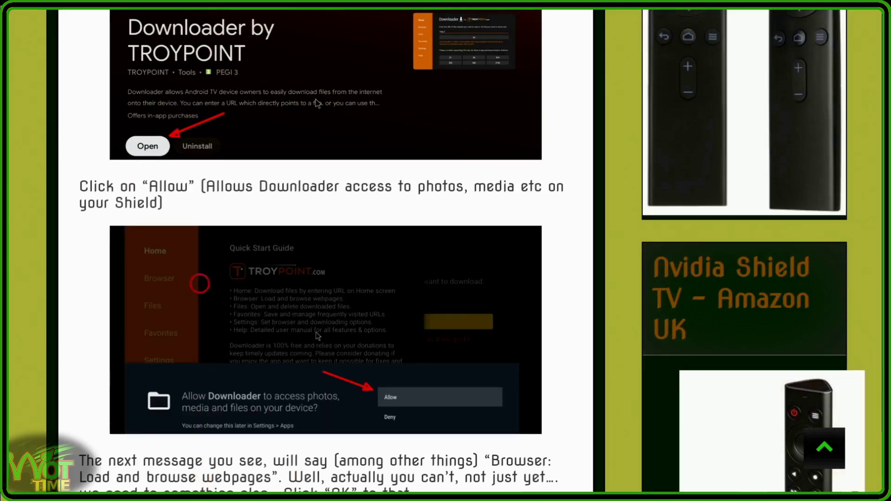
scroll(200, 26, up, 20)
scroll(200, 24, up, 3)
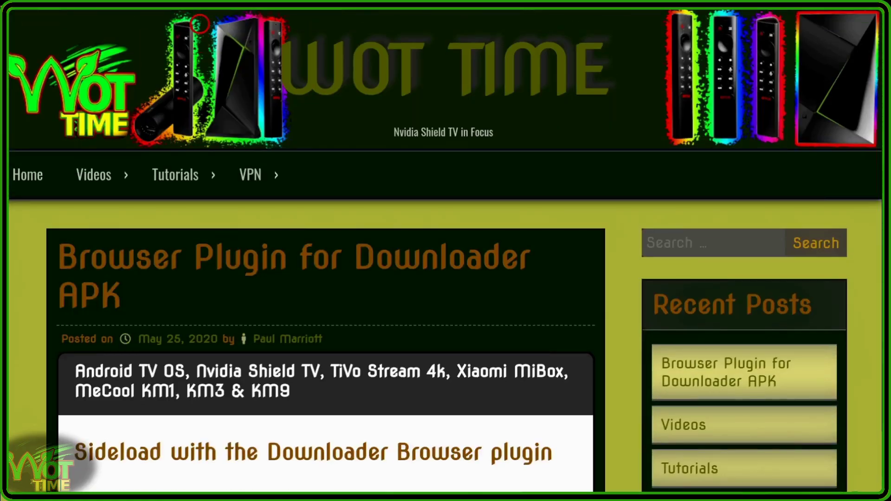
Step: Exit Fullscreen Mode on the Browser Plugin for Downloader APK tutorial page
key(Menu)
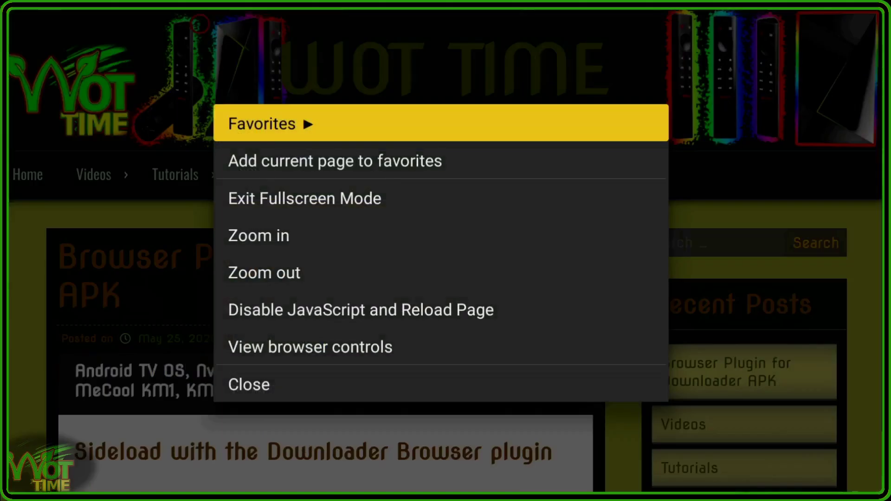
key(Down)
key(Down)
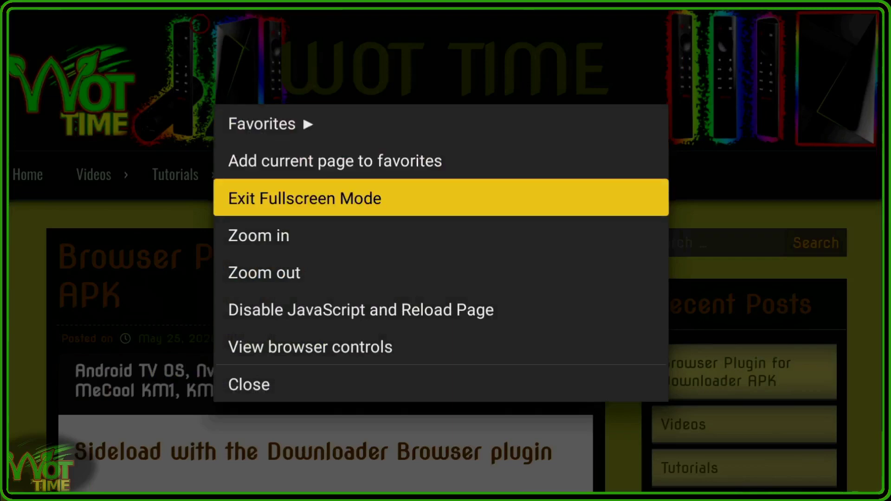
key(Return)
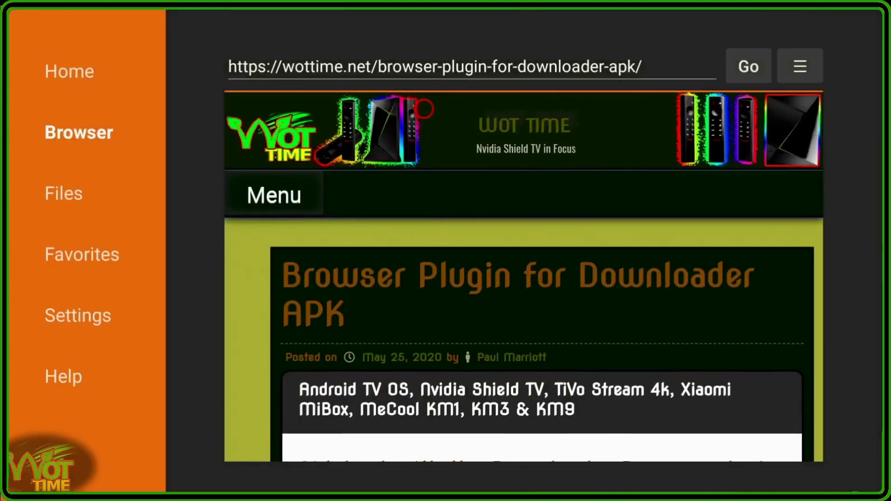